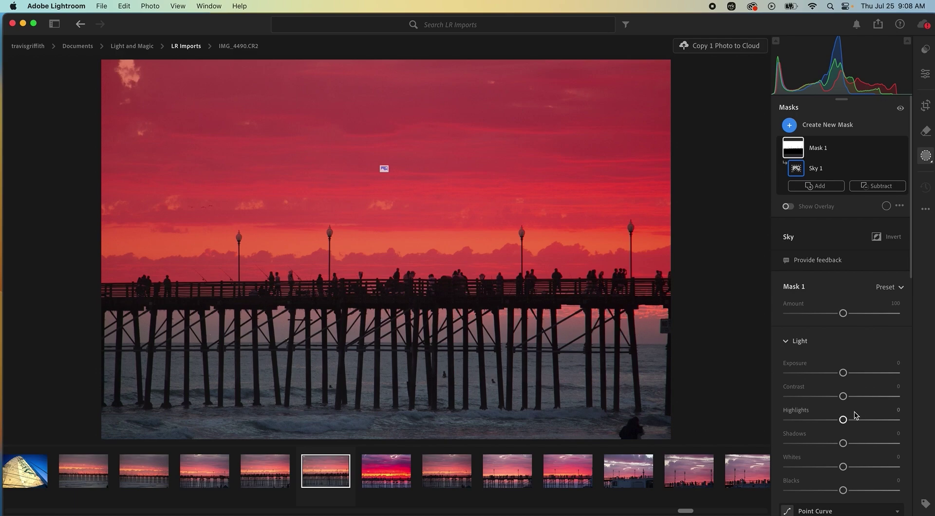
Step: Lower the sky mask's exposure to -0.96 and its highlights to -42
drag(842, 373, 829, 373)
drag(843, 421, 820, 422)
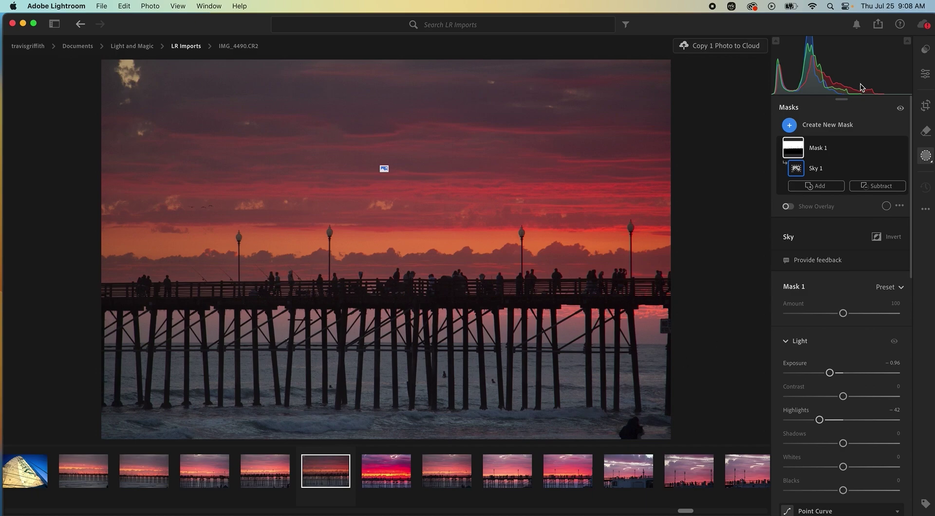
Step: Delete the sky mask, Mask 1, from the photo
click(890, 147)
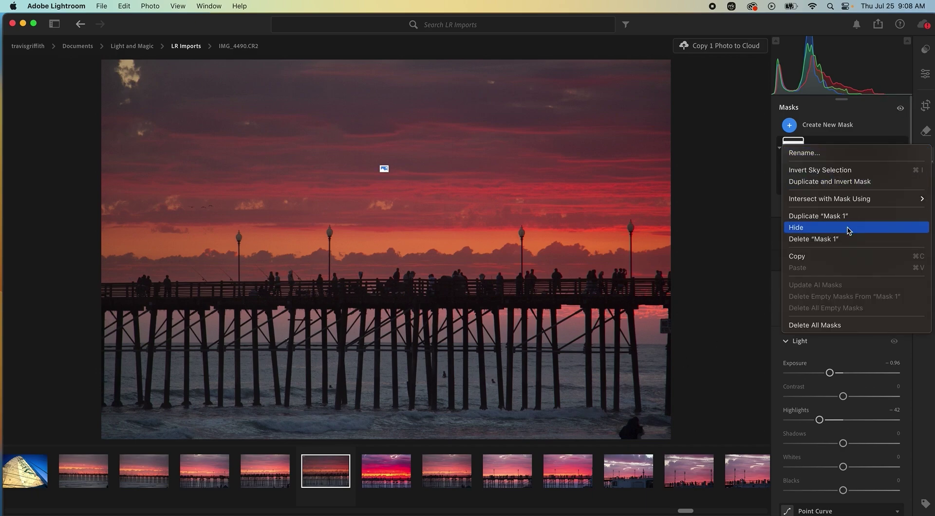
click(843, 240)
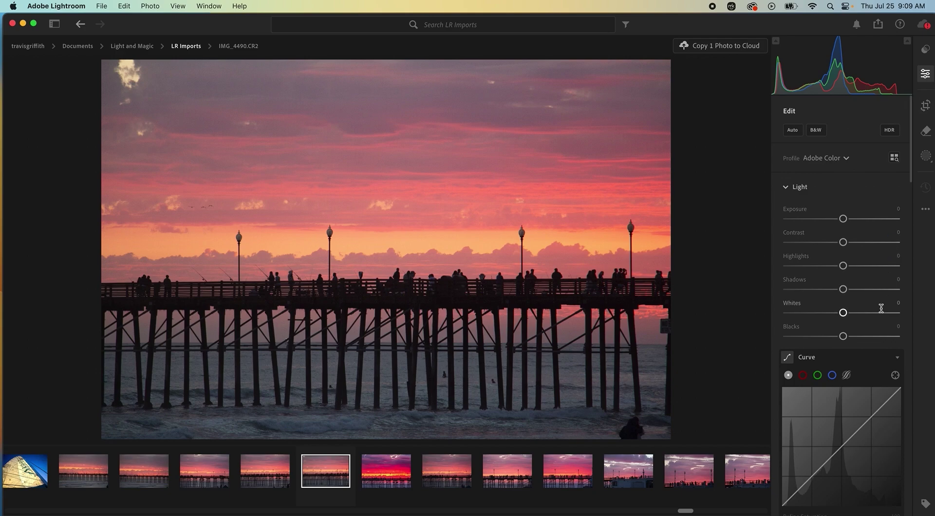
Step: Enable lens corrections and remove chromatic aberration in the photo's Optics settings
scroll(879, 312, down, 15)
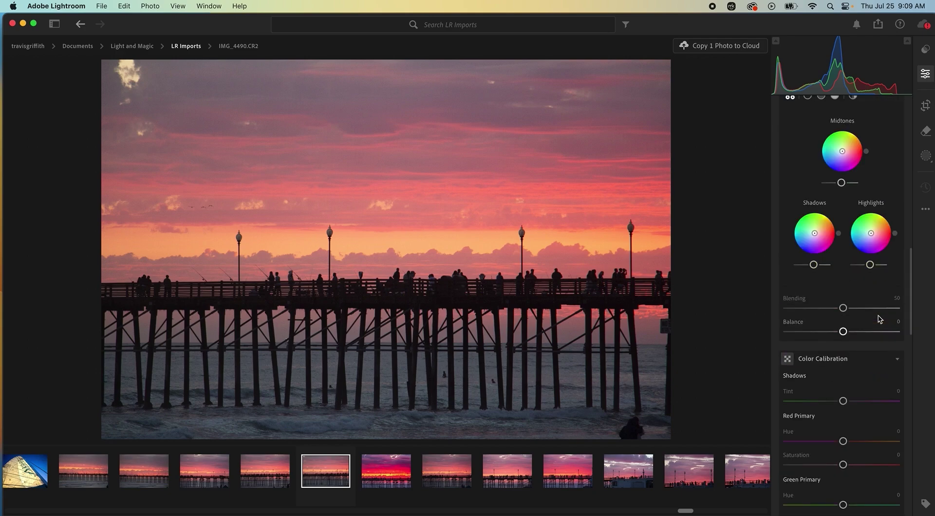
scroll(879, 319, up, 15)
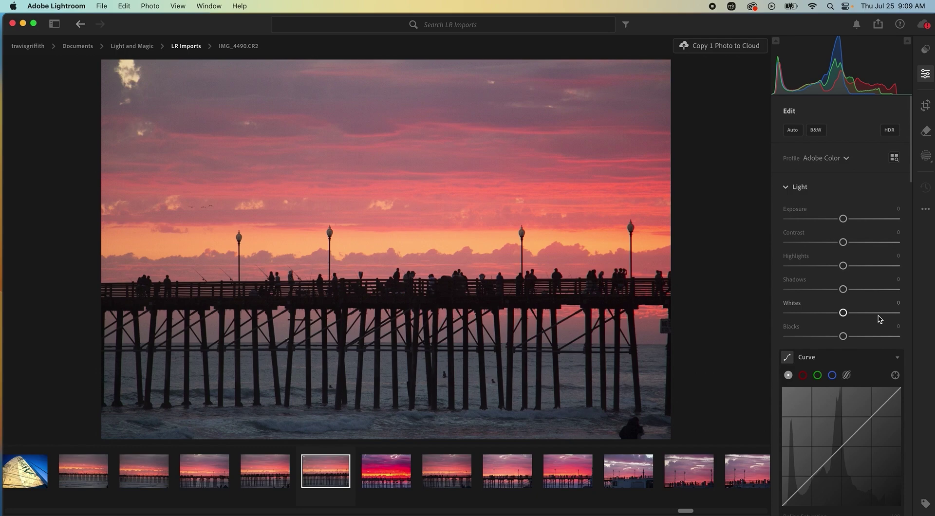
scroll(879, 319, down, 10)
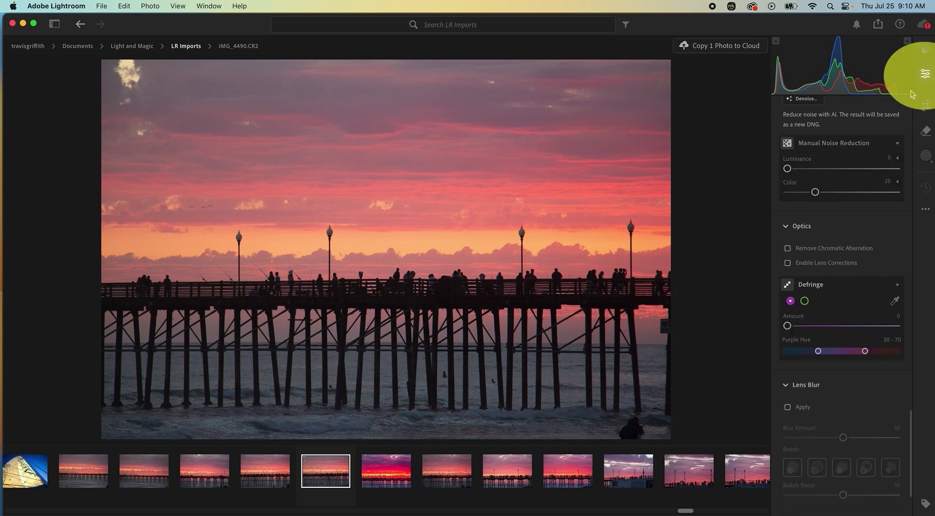
click(787, 263)
click(787, 248)
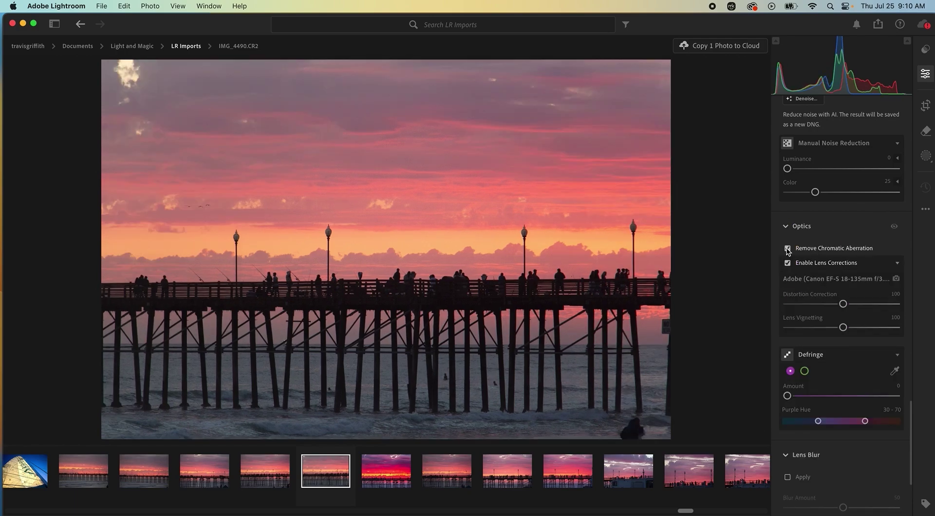
Step: Set the photo's white balance preset to Cloudy
scroll(788, 249, up, 15)
scroll(832, 246, down, 10)
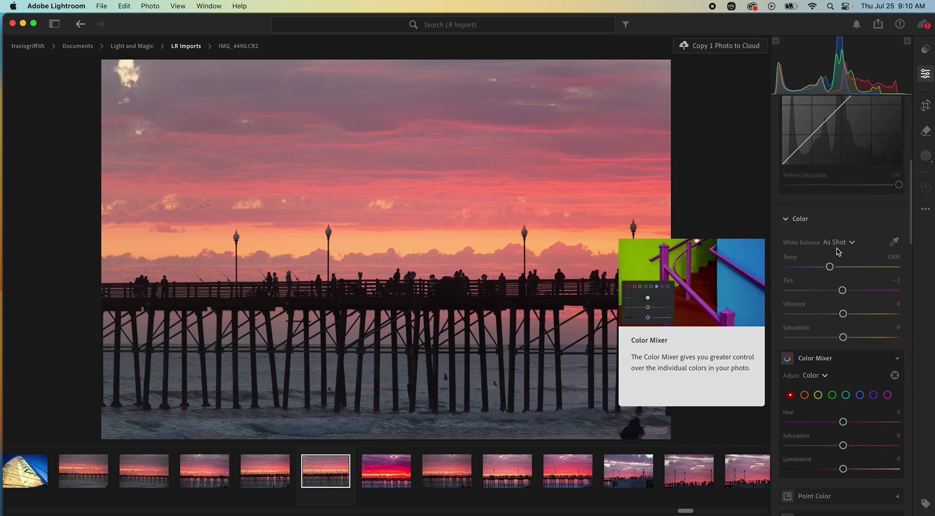
click(851, 246)
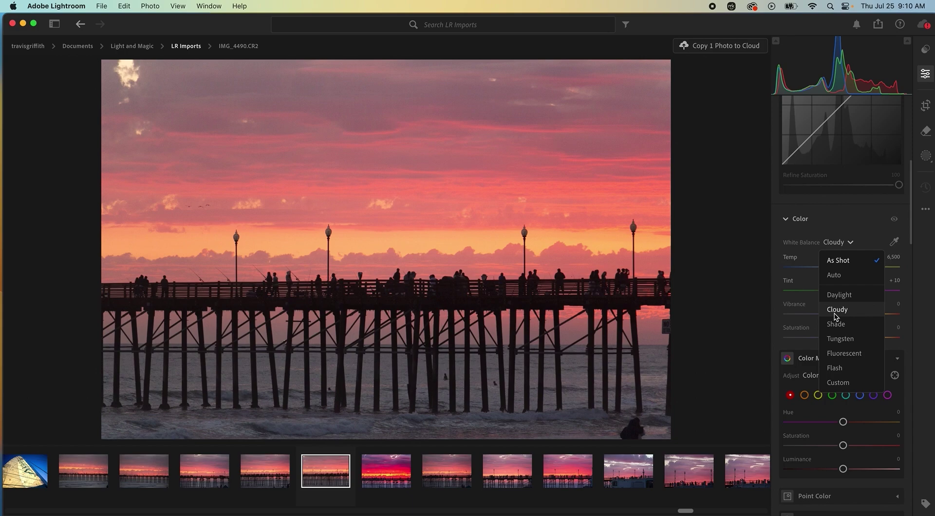
click(835, 314)
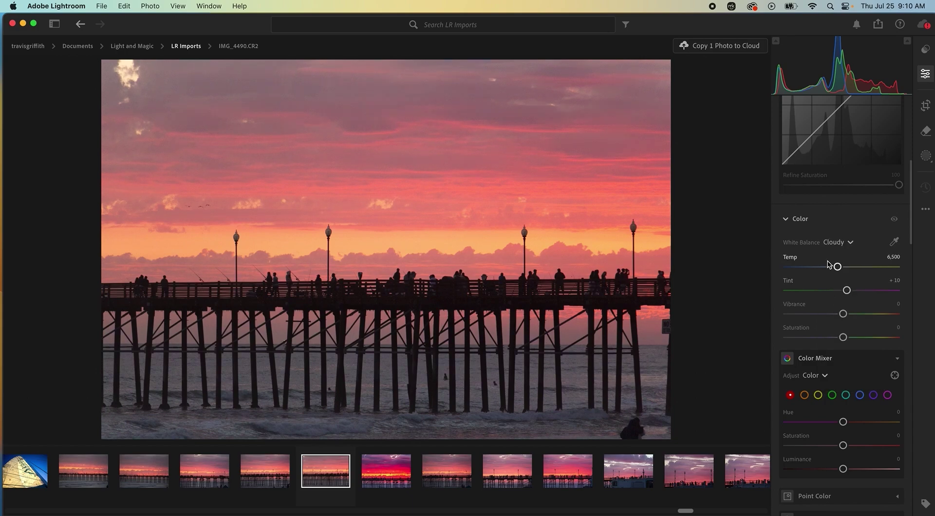
Step: Change the photo's color profile to Adobe Landscape
scroll(819, 240, up, 10)
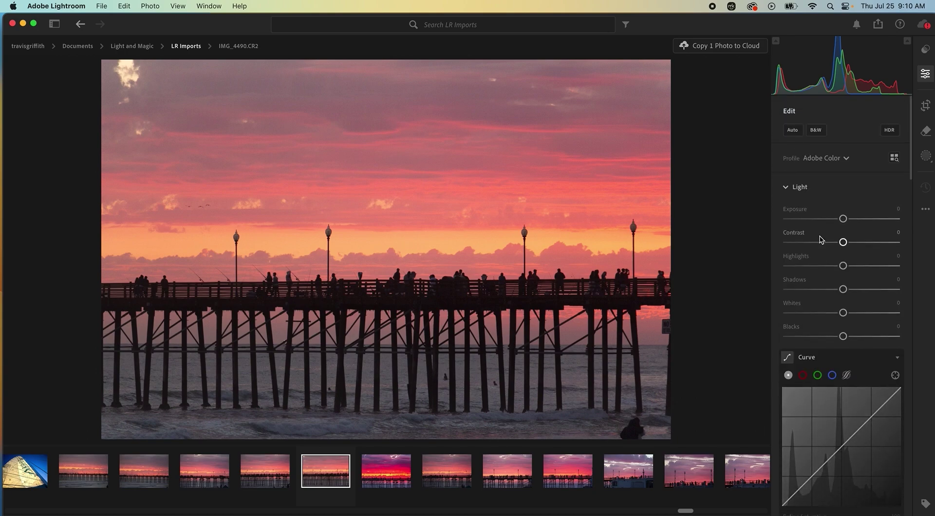
click(797, 166)
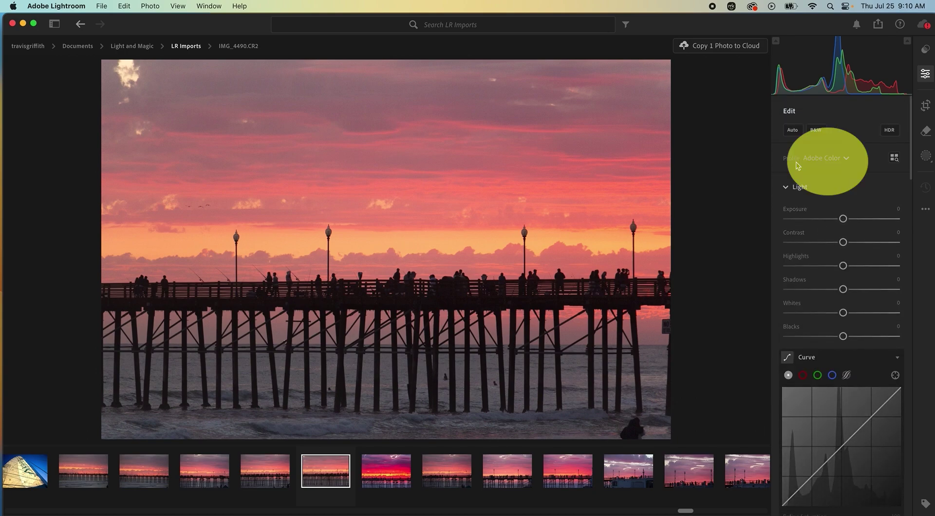
mouse_move(797, 165)
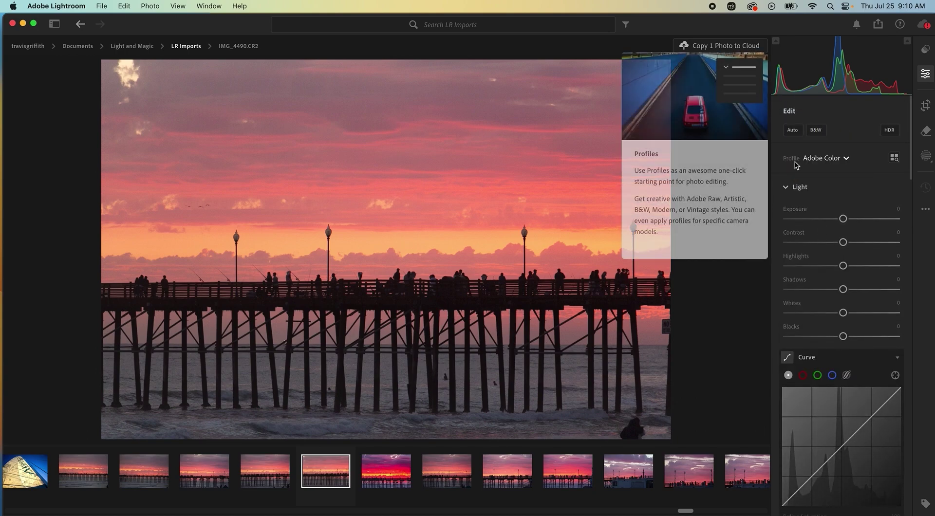
click(846, 160)
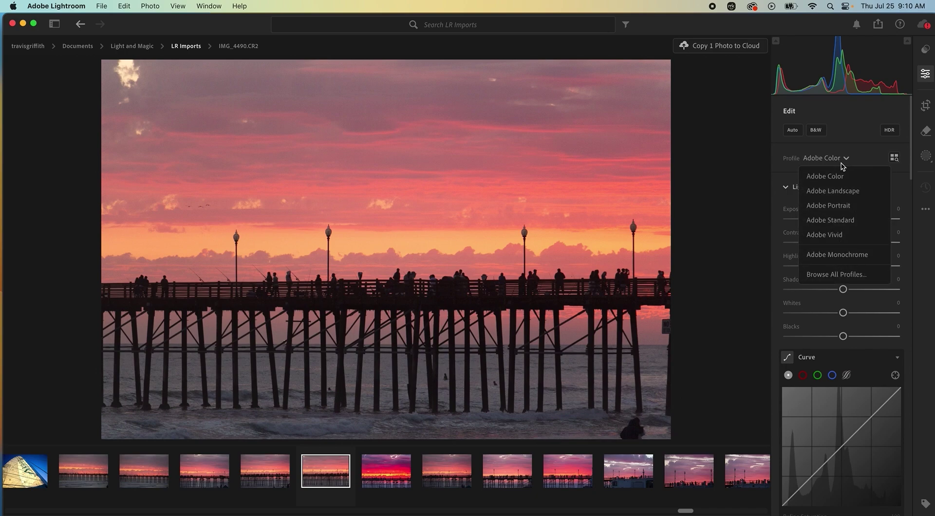
click(812, 191)
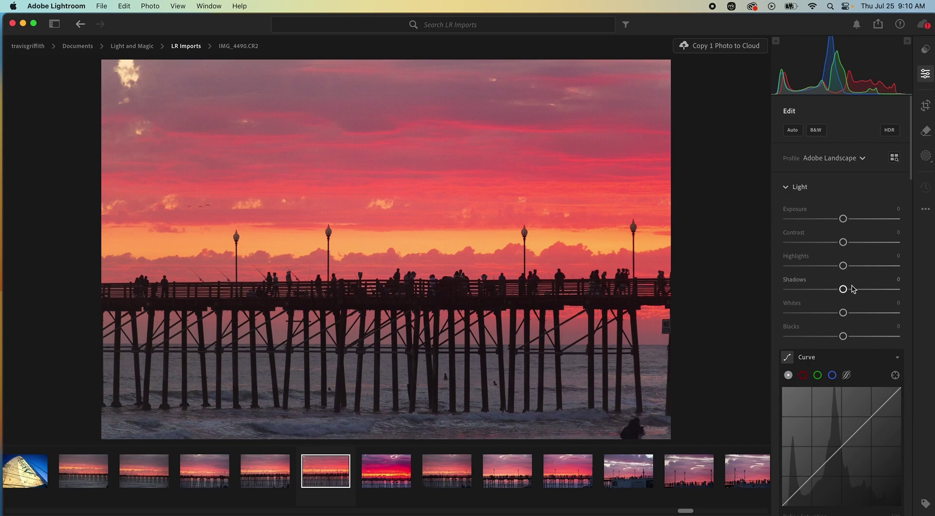
Step: Check the Show Color Calibration option that controls whether the Color Calibration settings are displayed
scroll(852, 289, down, 10)
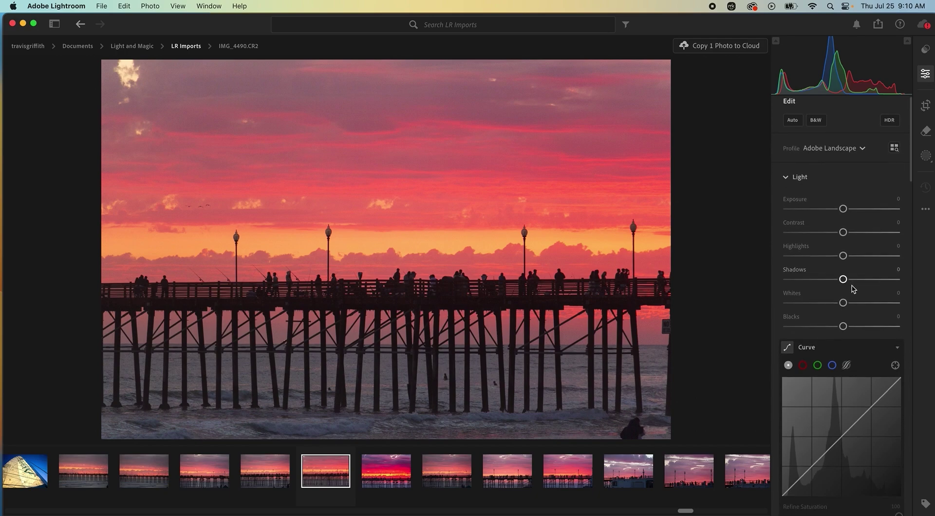
scroll(853, 289, down, 8)
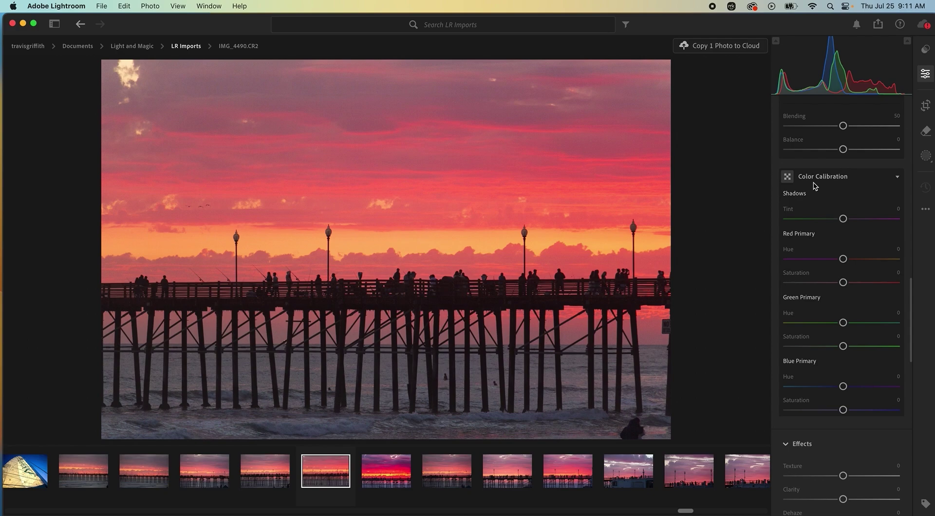
click(934, 216)
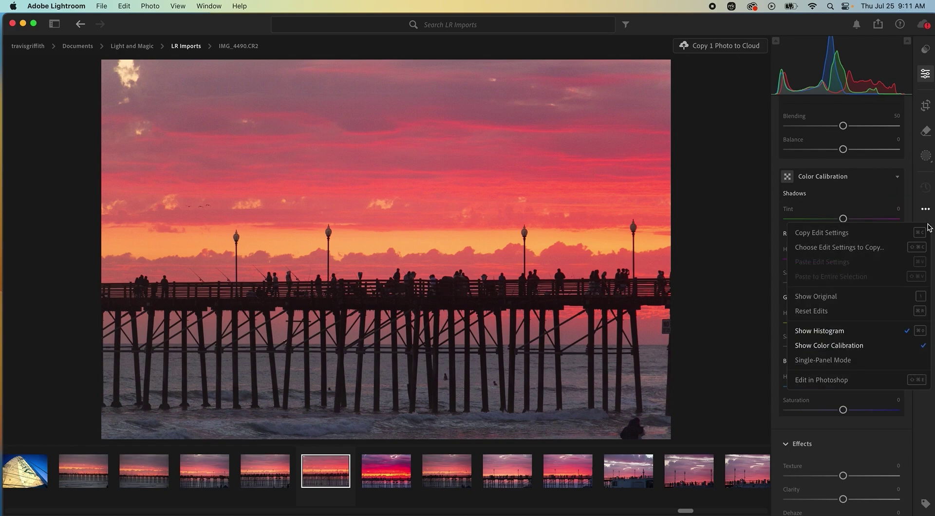
click(828, 346)
click(806, 360)
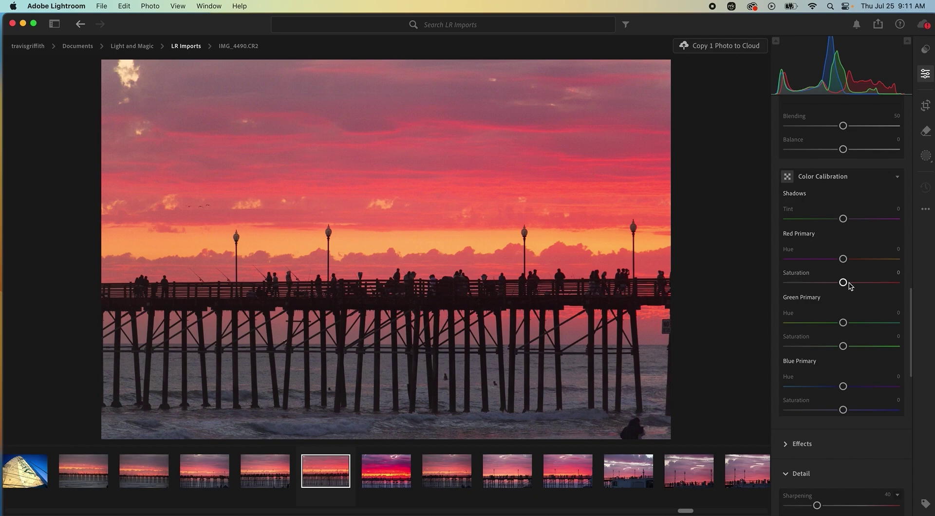
Step: Set Color Calibration saturation to +15 for red, +16 for green and +18 for blue primary, and compare before and after
mouse_move(842, 284)
mouse_down()
mouse_move(860, 285)
mouse_move(838, 287)
mouse_move(853, 288)
mouse_up()
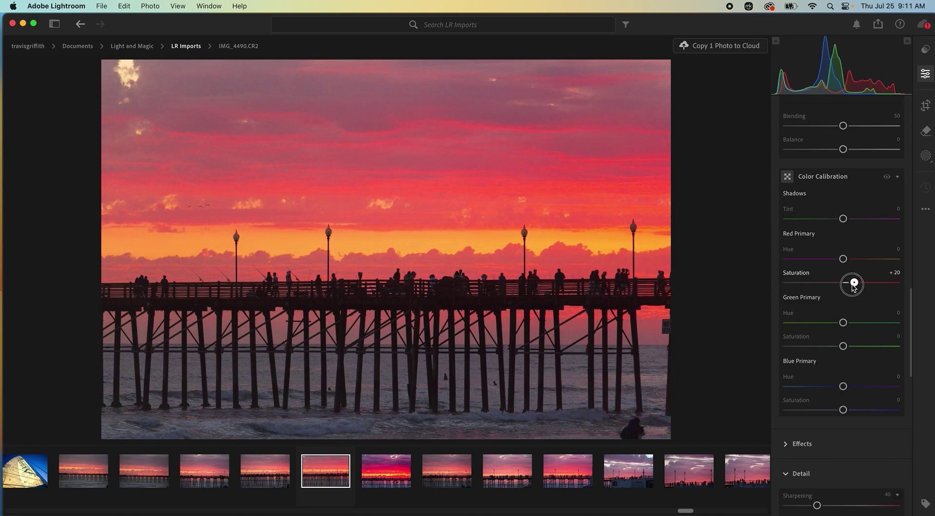
drag(852, 288, 853, 287)
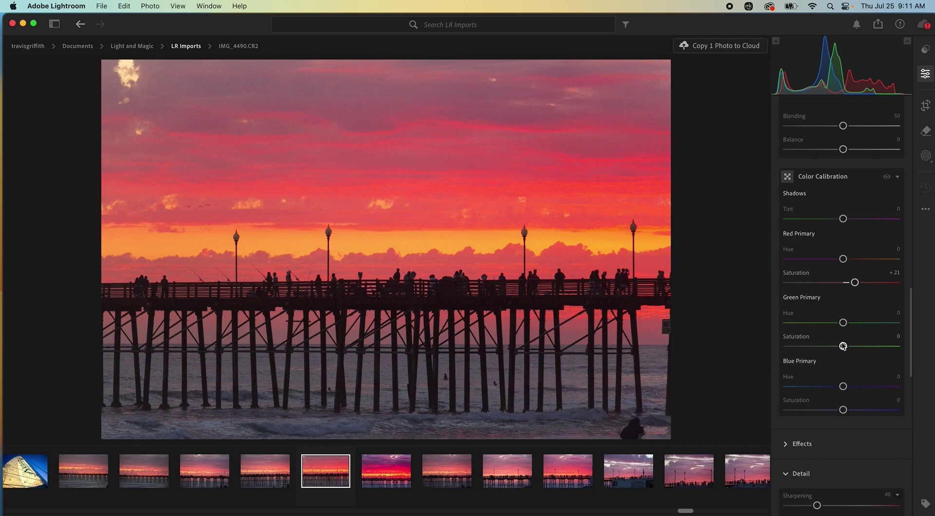
mouse_move(856, 284)
mouse_down()
mouse_move(803, 283)
mouse_move(851, 282)
mouse_up()
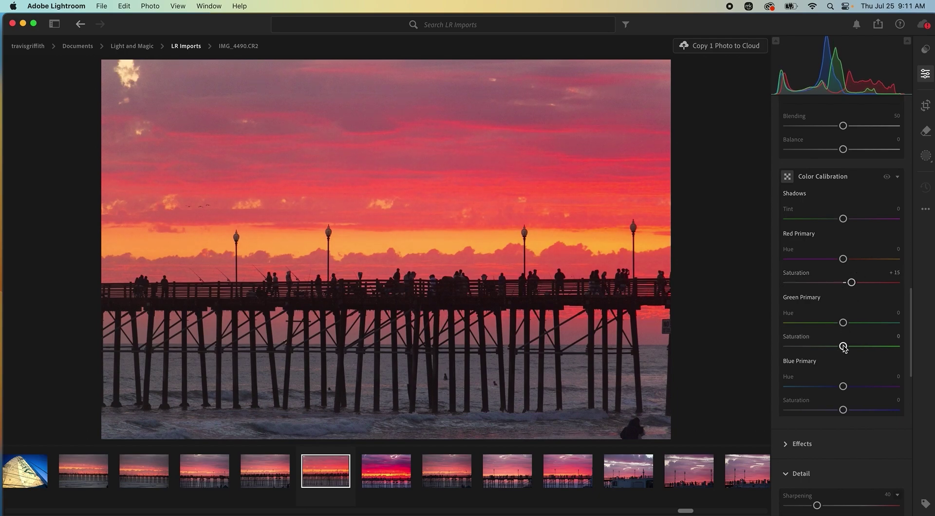
drag(844, 346, 851, 364)
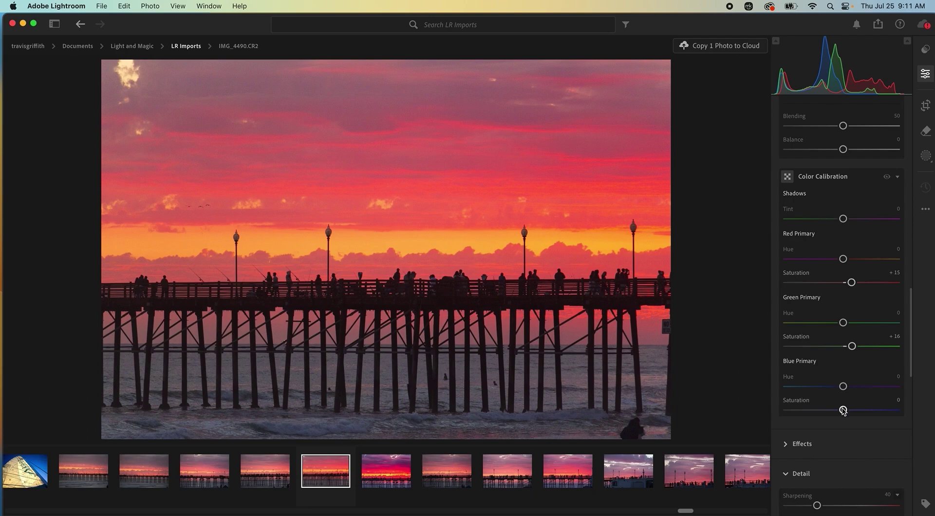
mouse_move(843, 410)
mouse_down()
mouse_move(776, 424)
mouse_move(842, 413)
mouse_move(885, 422)
mouse_move(836, 424)
mouse_move(852, 423)
mouse_up()
click(886, 178)
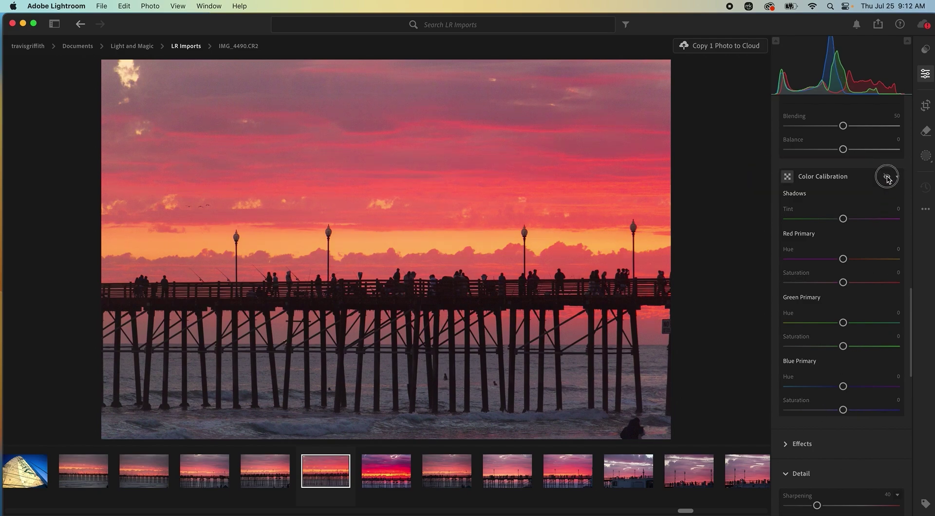
click(886, 178)
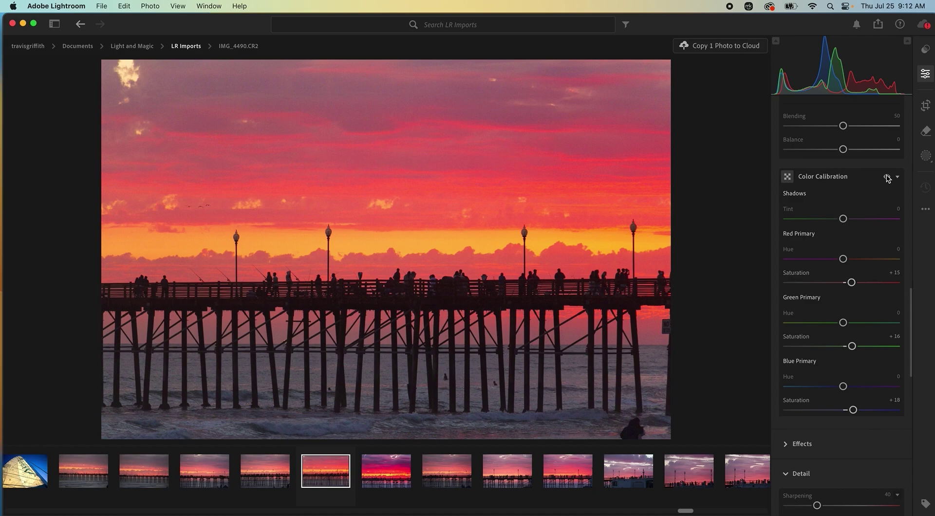
Step: Reduce the Color Mixer saturation of red, orange and yellow to -100 each
scroll(843, 236, up, 5)
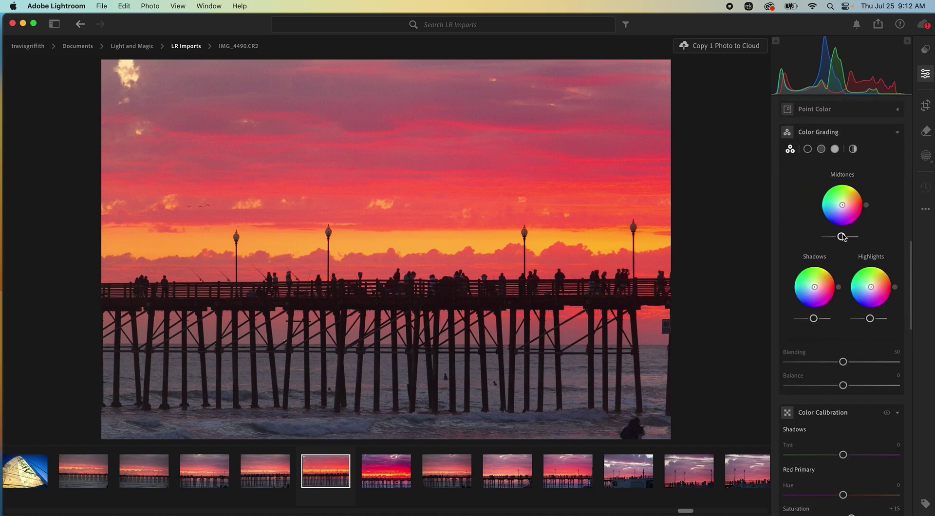
scroll(841, 237, up, 5)
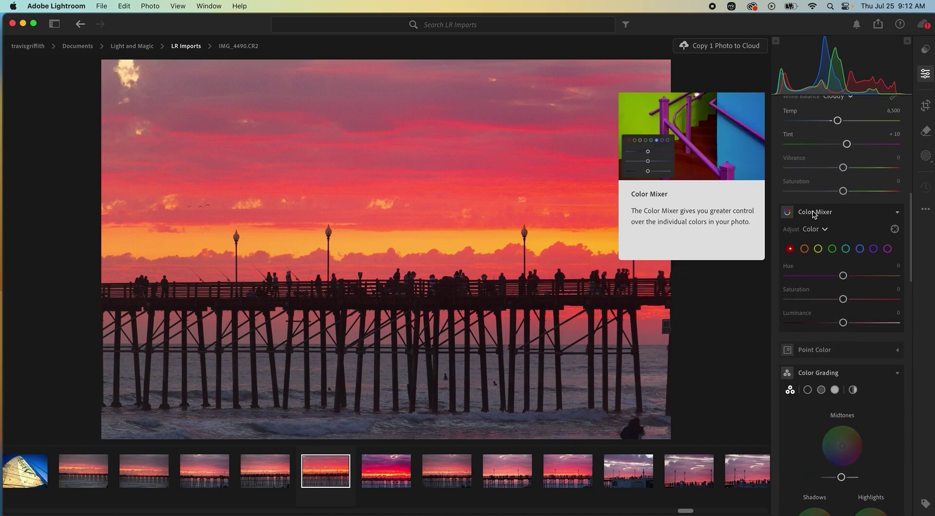
click(799, 215)
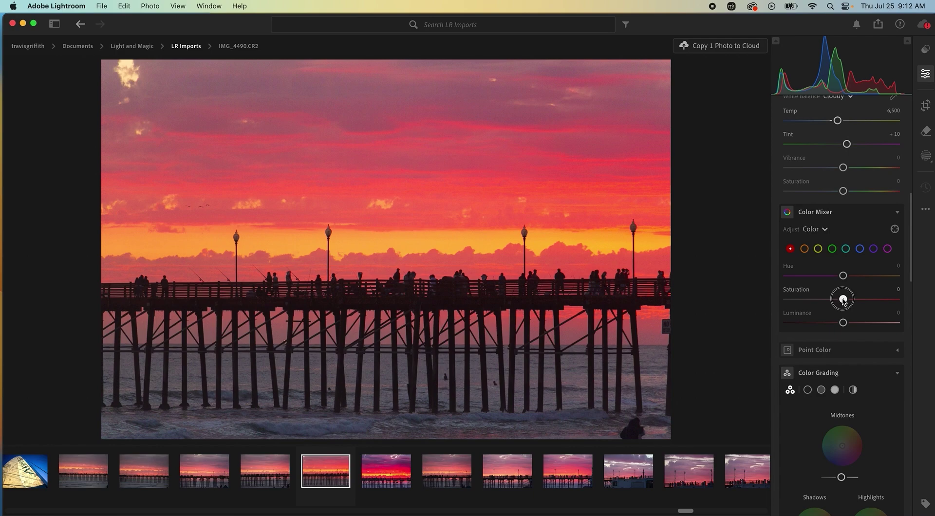
drag(843, 299, 776, 306)
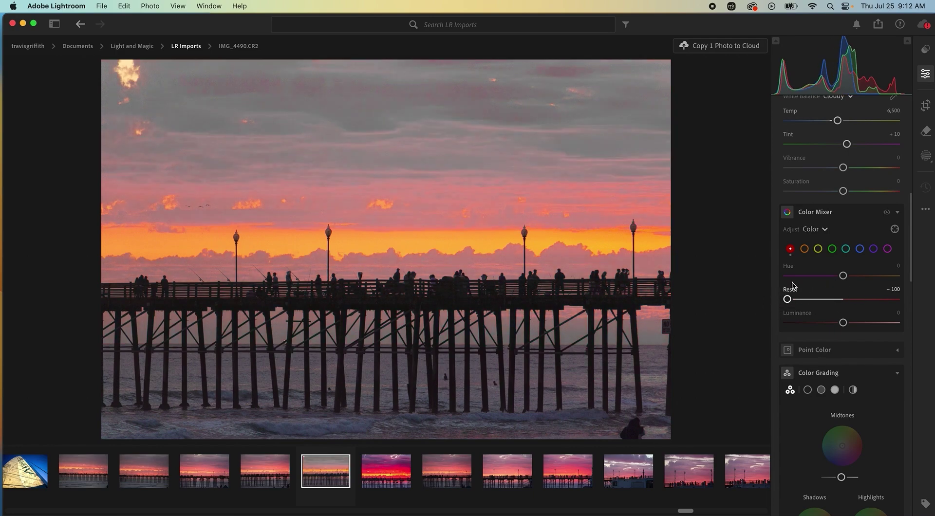
click(805, 250)
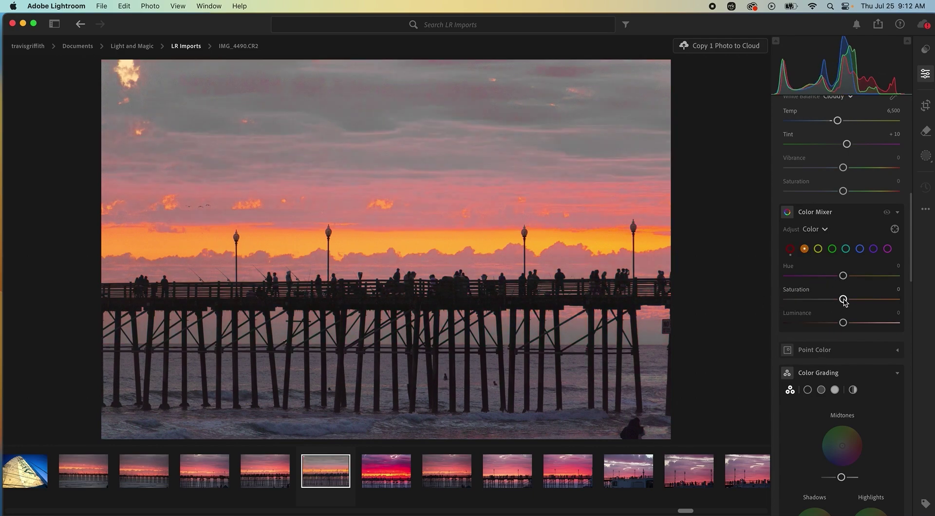
drag(842, 299, 784, 301)
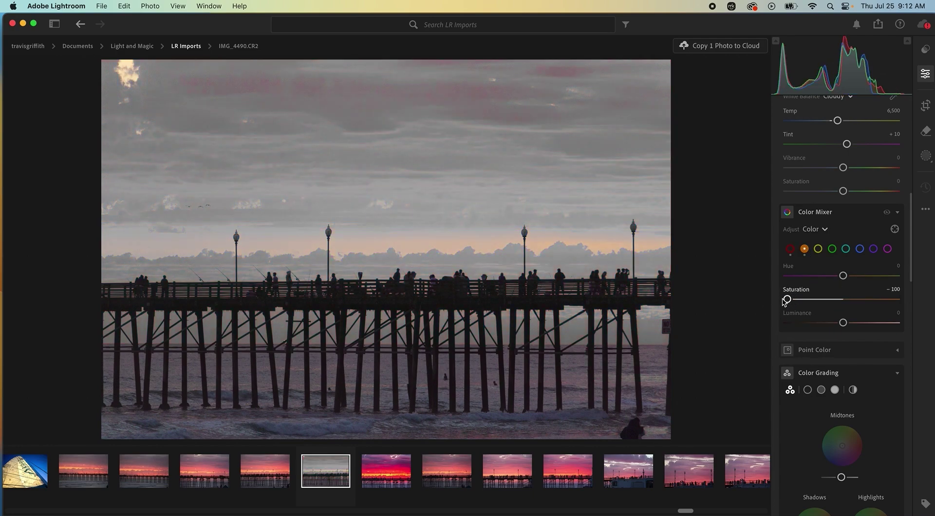
click(818, 249)
drag(842, 299, 787, 299)
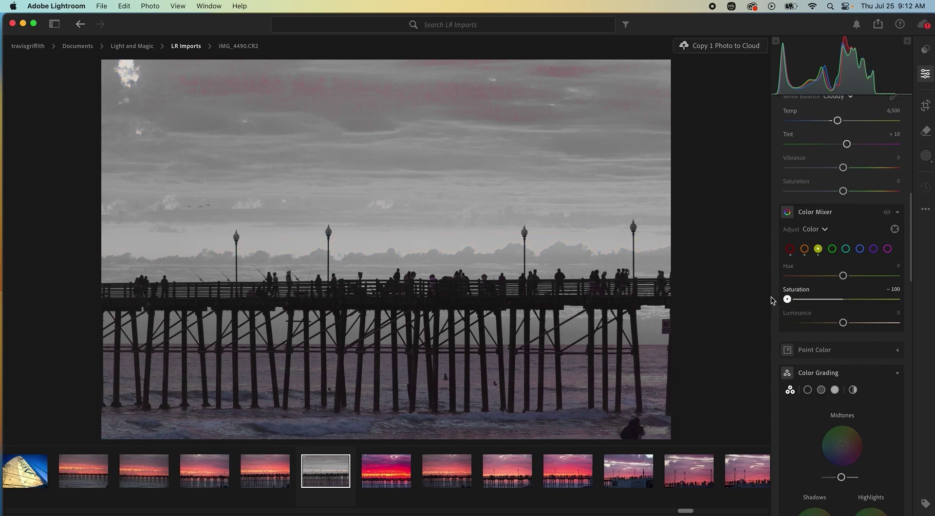
Step: Lower the Color Mixer saturation of green to its minimum, aqua to -94 and blue to -100
click(831, 249)
drag(844, 301, 786, 299)
click(845, 249)
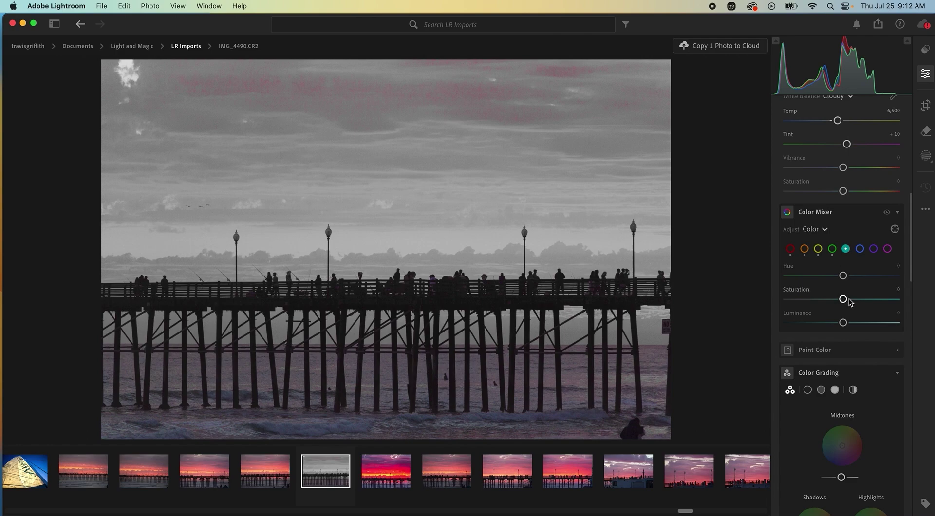
drag(845, 299, 770, 306)
drag(876, 304, 790, 299)
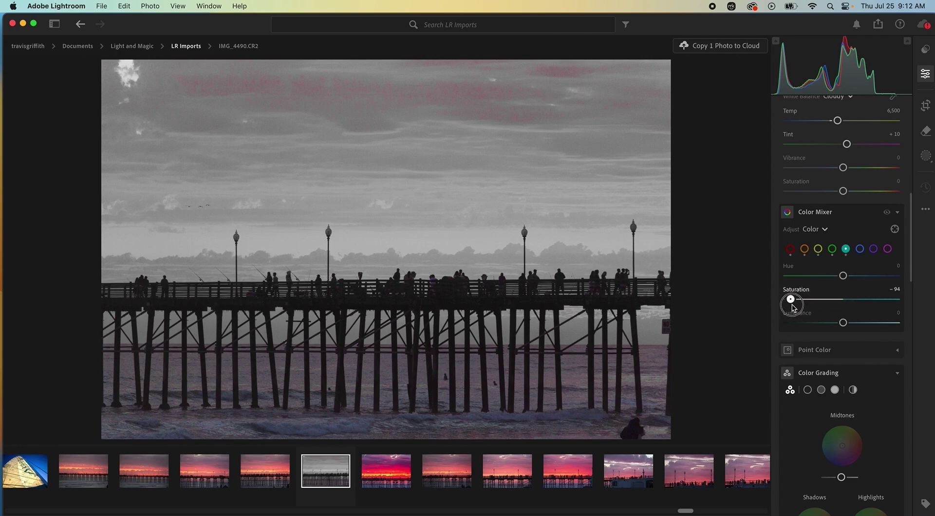
click(860, 249)
drag(843, 300, 785, 300)
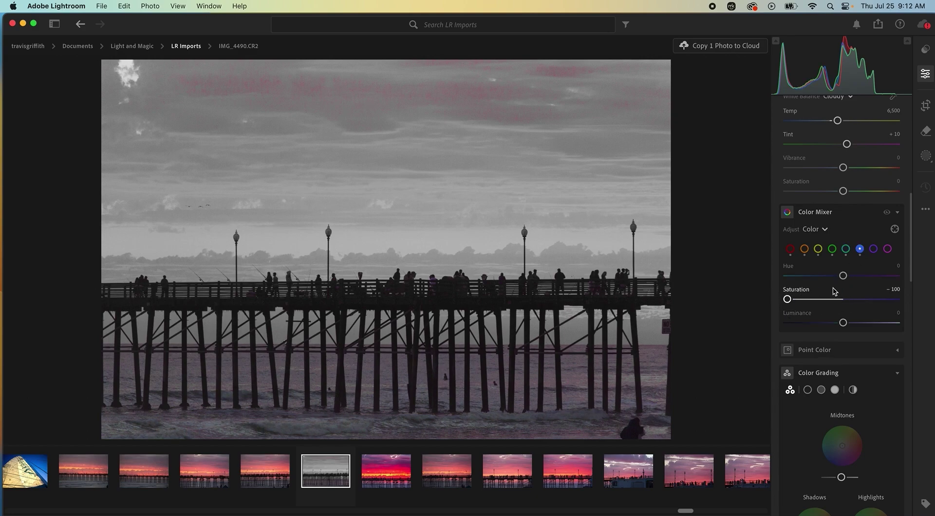
Step: Lower the Color Mixer saturation of purple and magenta to the minimum
click(873, 249)
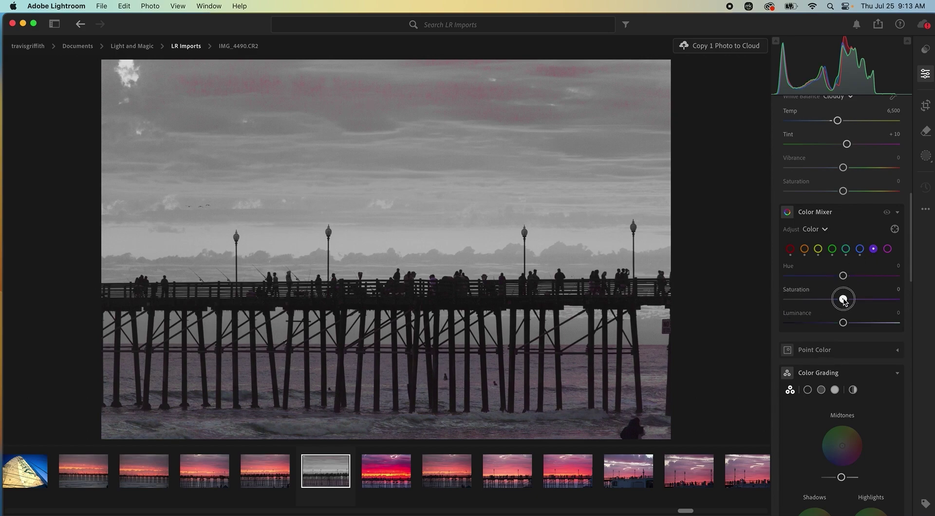
drag(843, 299, 771, 311)
click(887, 249)
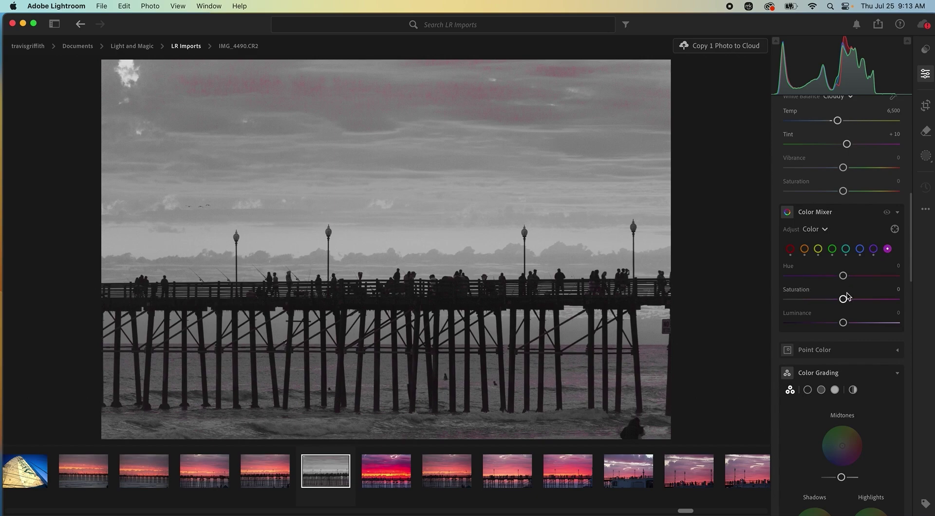
drag(843, 299, 780, 307)
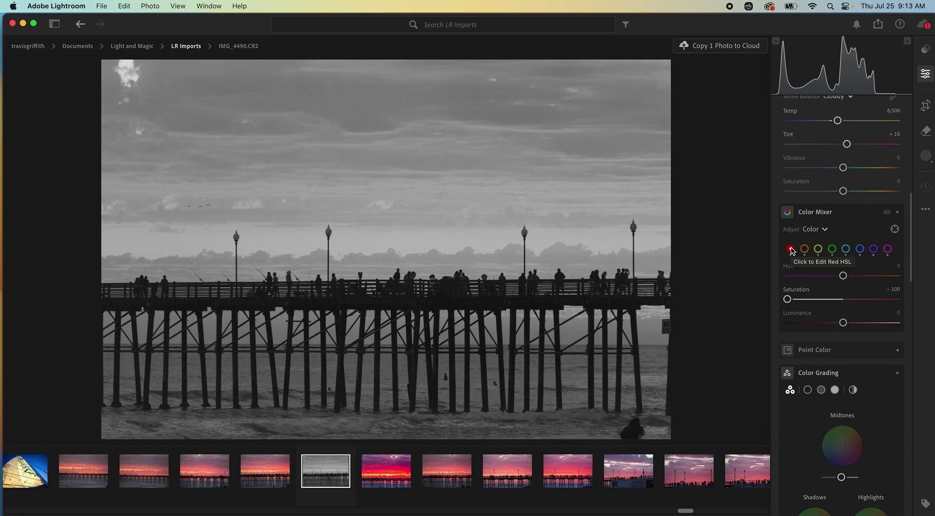
Step: Set the Color Mixer saturation of red to +9, orange to -12 and yellow to +12
click(790, 249)
drag(788, 302, 849, 309)
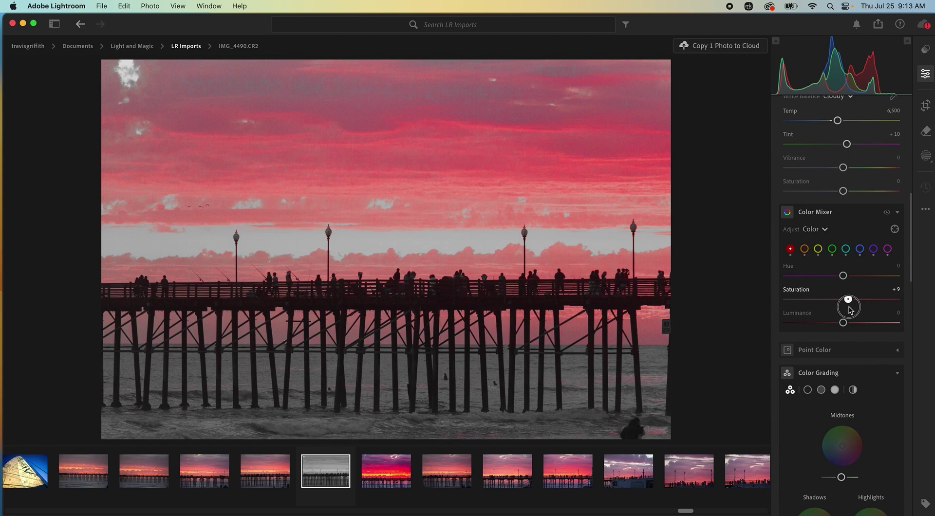
click(804, 249)
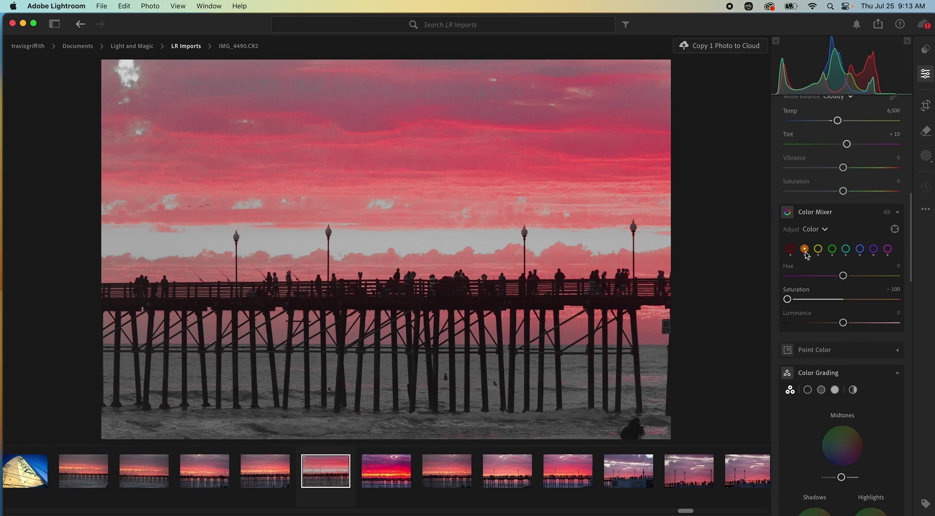
drag(786, 300, 837, 305)
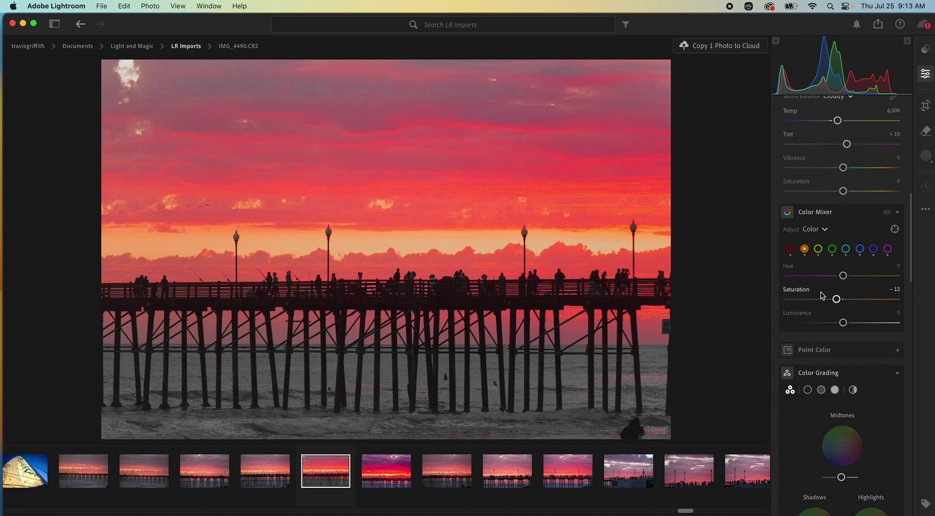
click(819, 249)
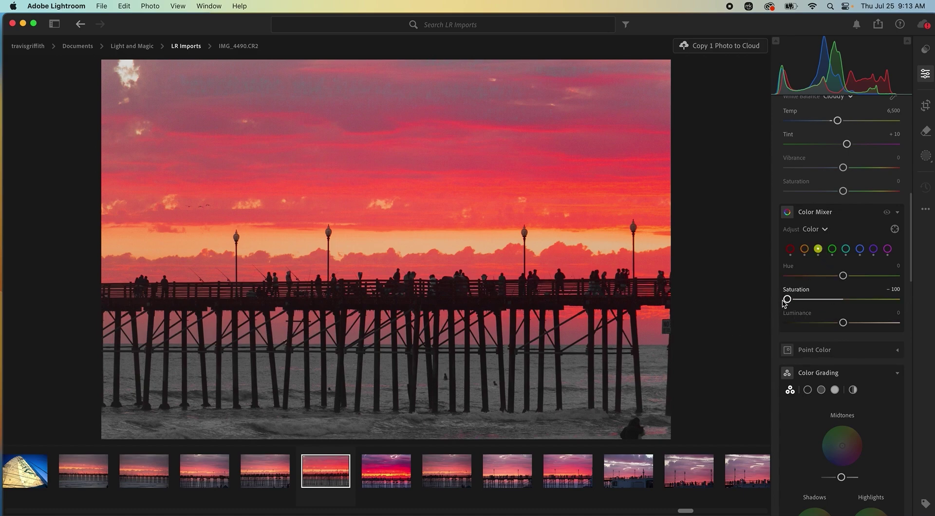
drag(787, 300, 849, 295)
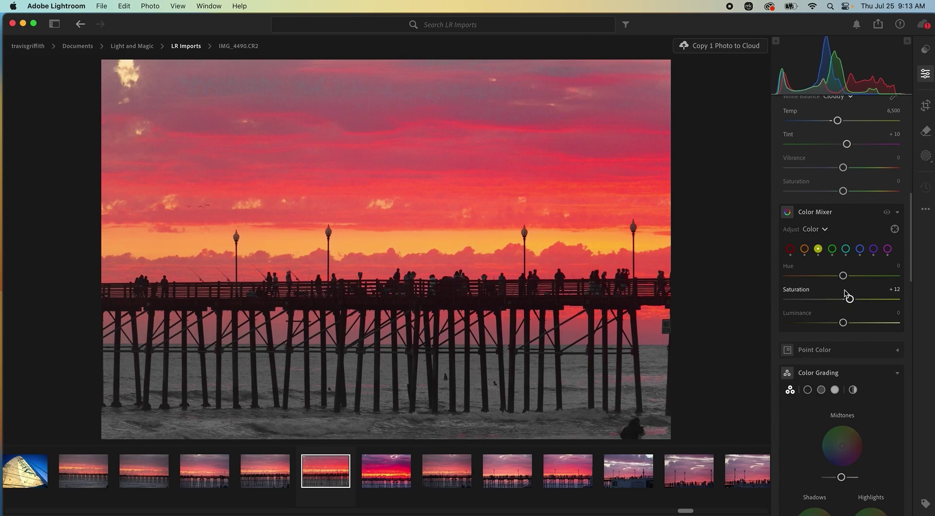
Step: Set the Color Mixer saturation of green to -19 and blue to +9, and adjust the aqua saturation
click(832, 249)
drag(787, 299, 832, 299)
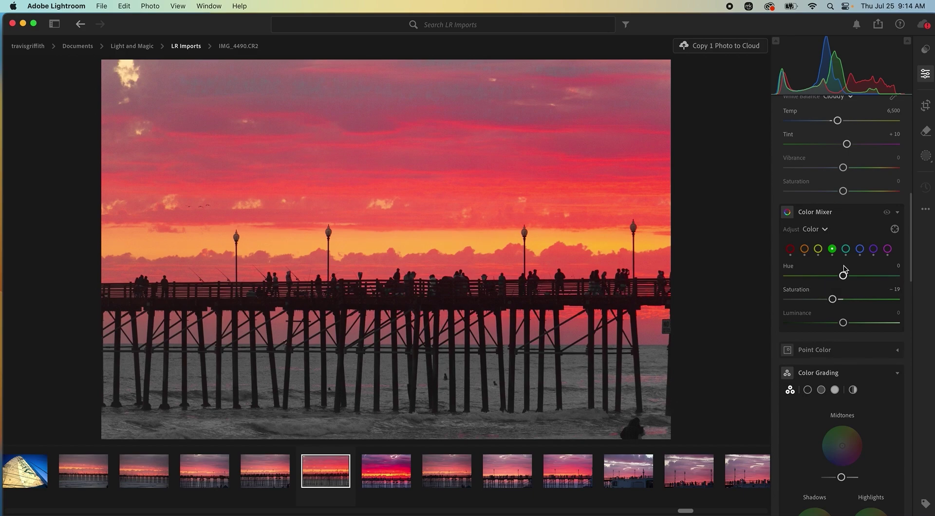
click(845, 249)
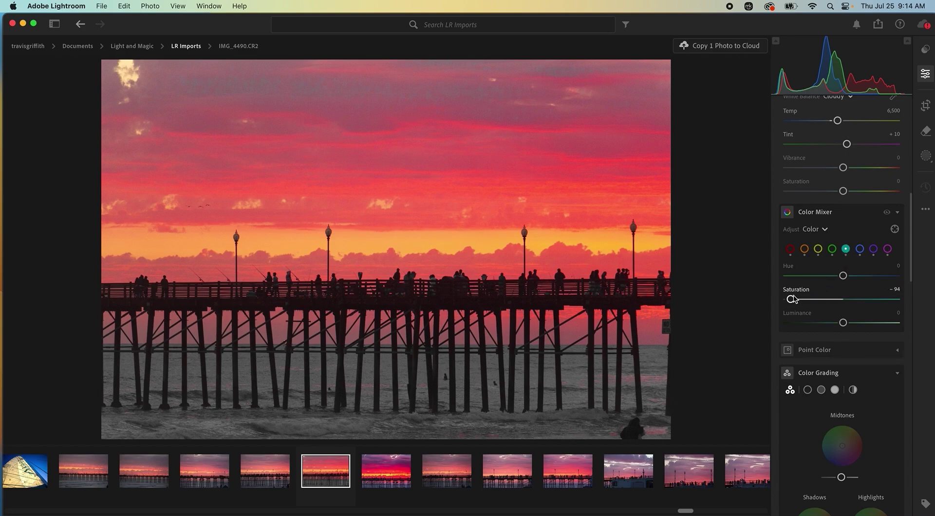
drag(791, 297, 785, 324)
click(858, 249)
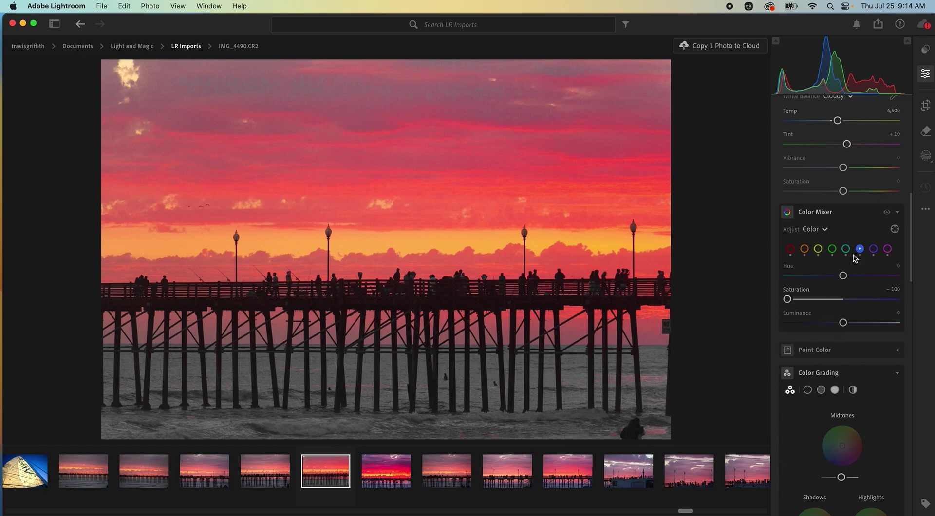
drag(788, 301, 846, 316)
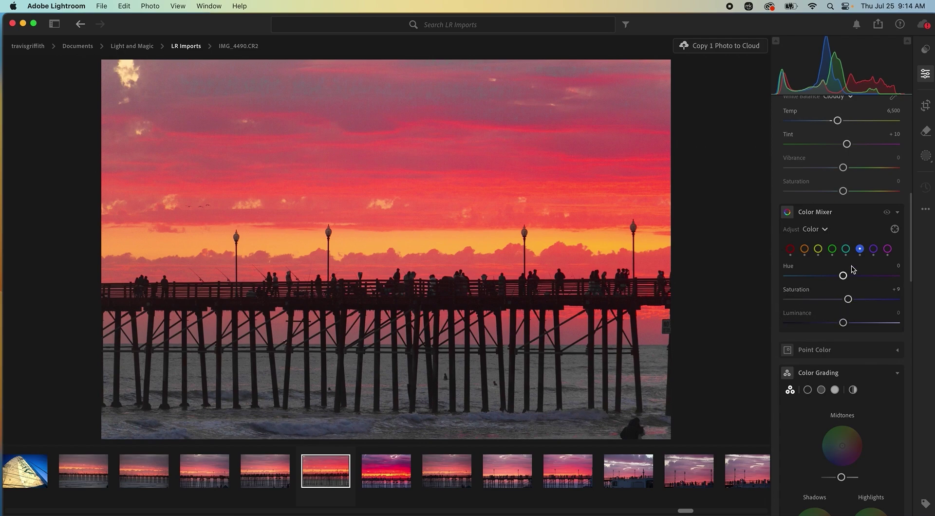
Step: Set the Color Mixer saturation of purple to +12 and magenta to +13
click(874, 249)
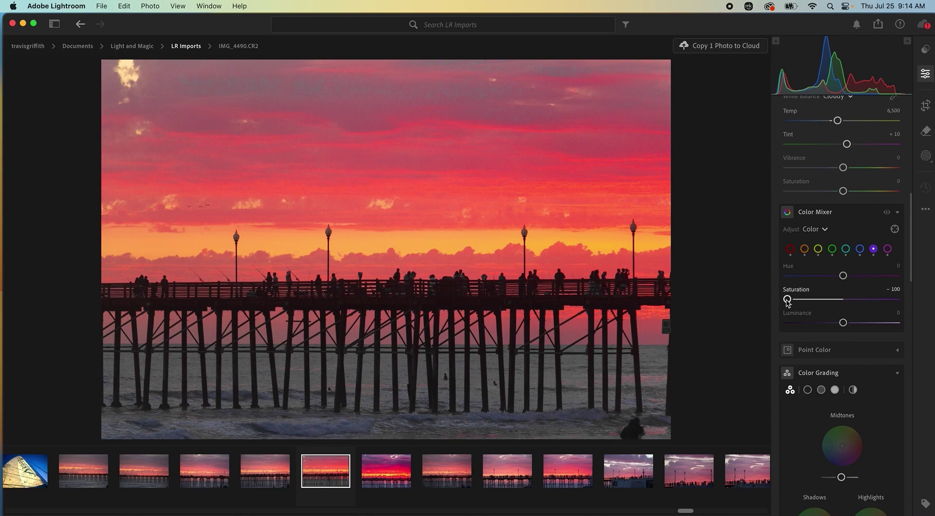
drag(785, 302, 848, 321)
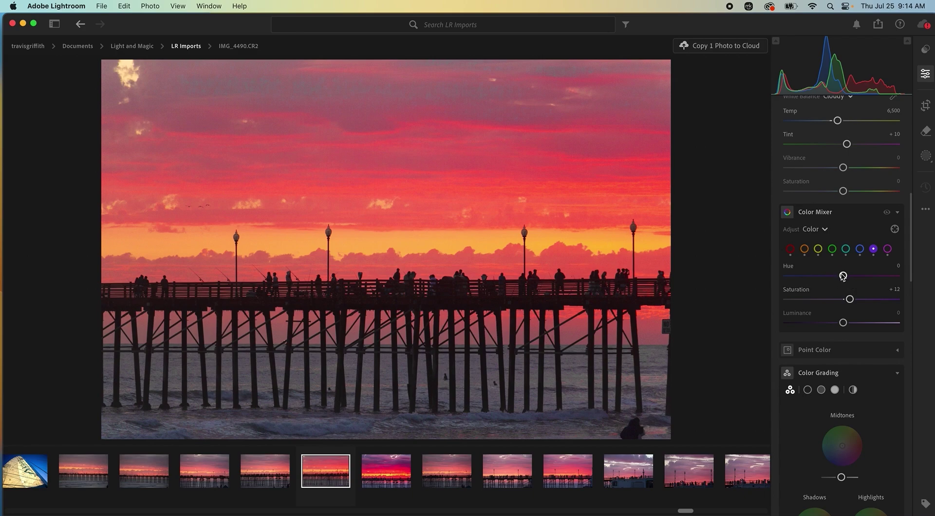
drag(842, 276, 848, 319)
click(887, 249)
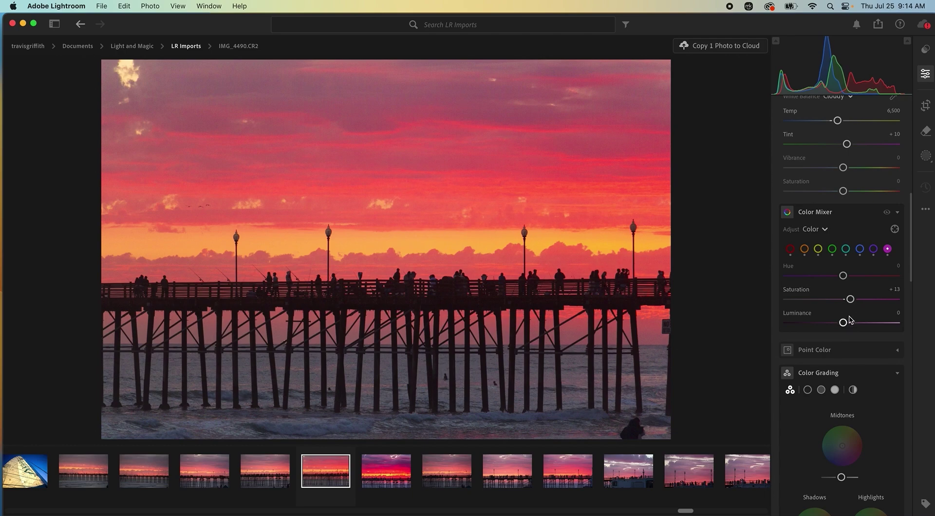
Step: Tint the Color Grading midtones blue at a hue of about 226 and slightly lower their luminance
scroll(860, 335, down, 3)
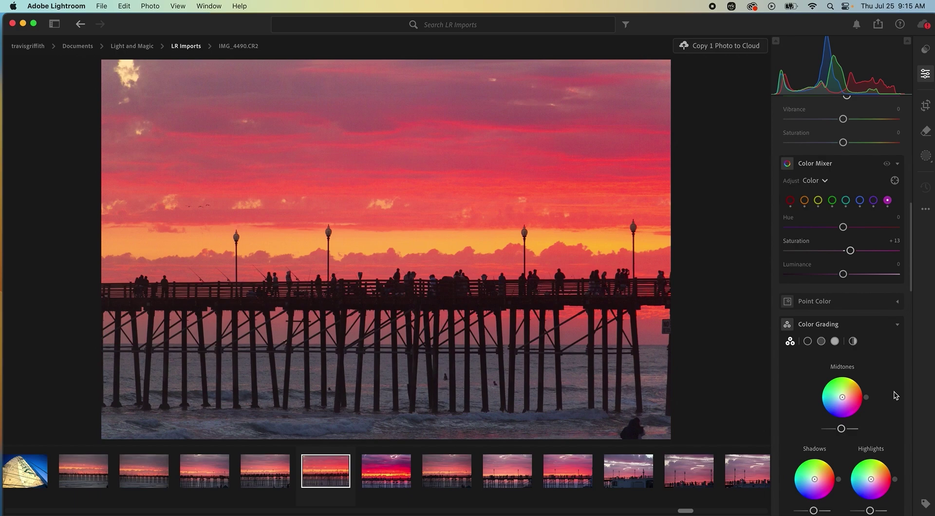
scroll(894, 395, down, 4)
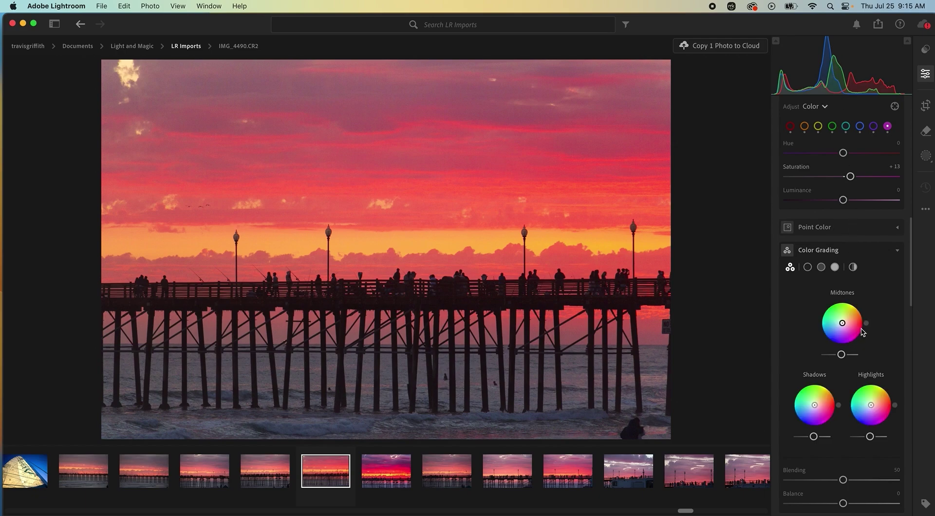
drag(867, 326, 840, 329)
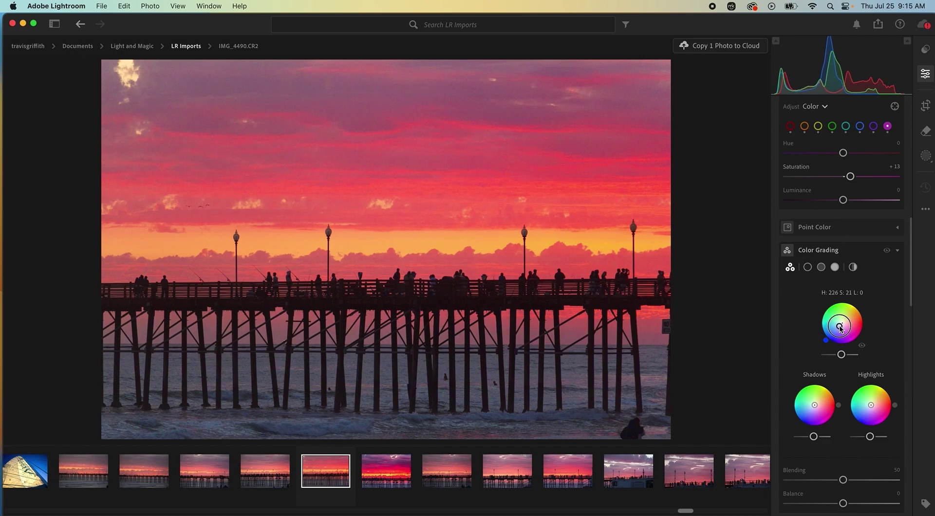
drag(839, 329, 836, 360)
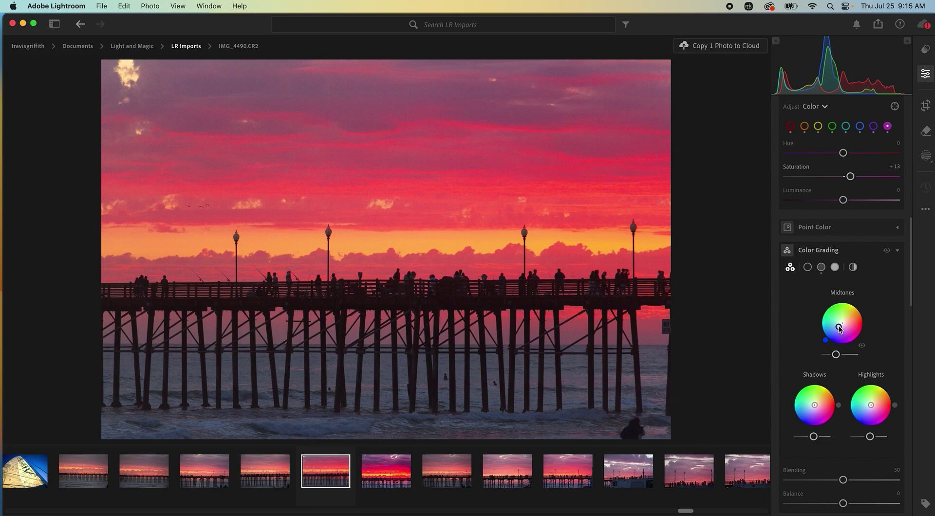
drag(839, 329, 838, 333)
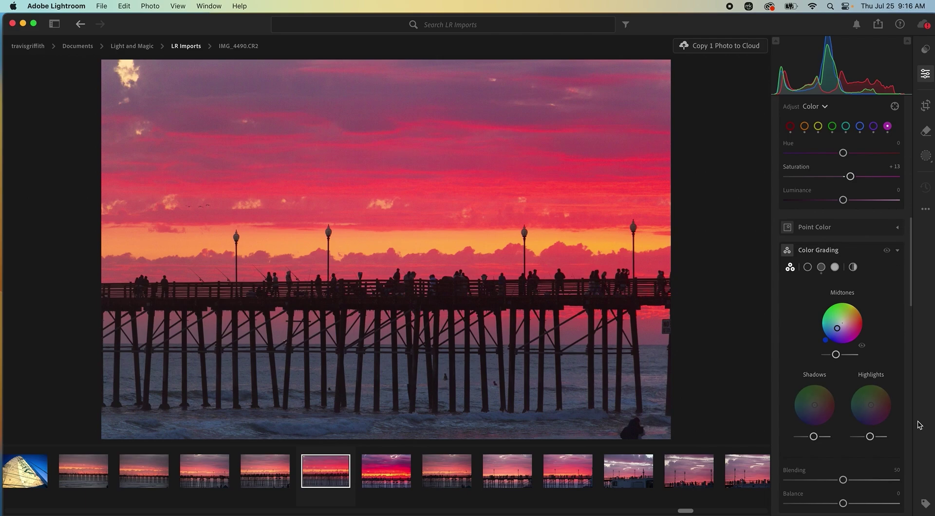
Step: Tint the Color Grading highlights slightly red and raise their luminance
mouse_move(895, 406)
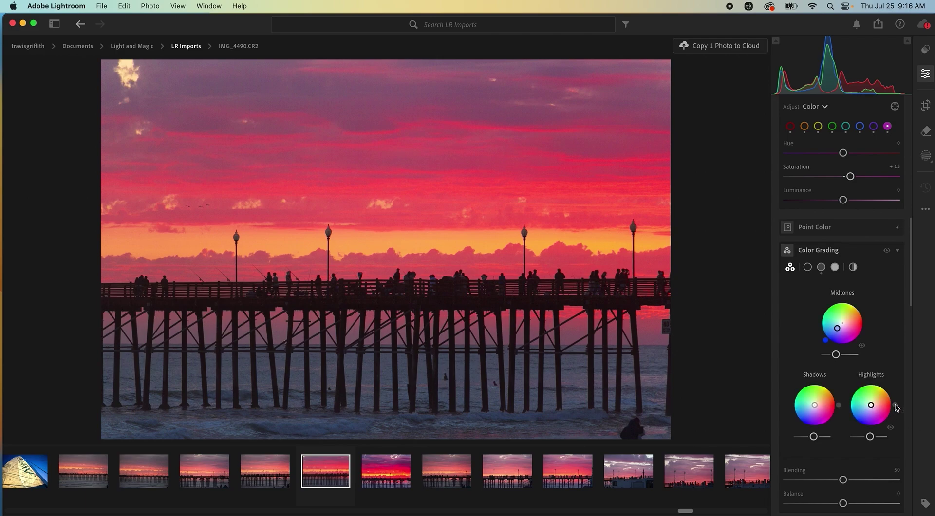
drag(871, 405, 875, 405)
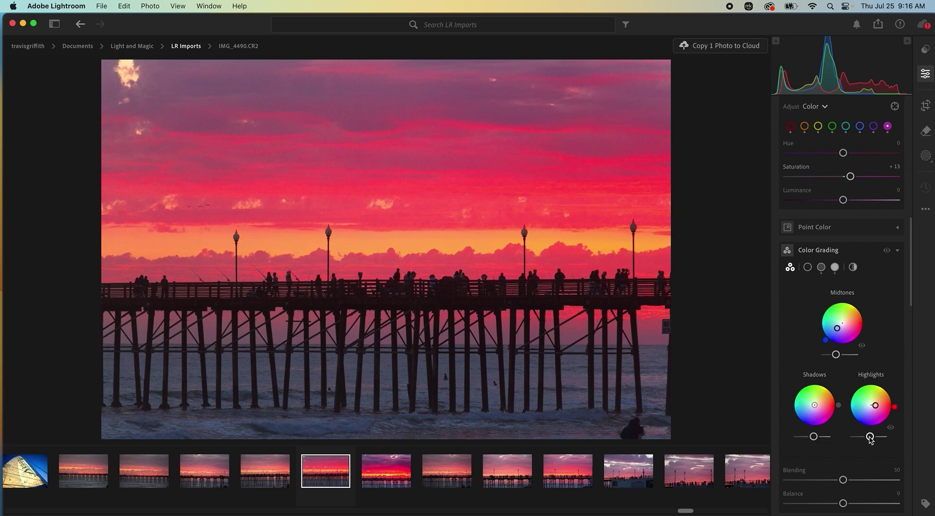
mouse_move(870, 436)
mouse_down()
mouse_move(858, 437)
mouse_move(877, 437)
mouse_up()
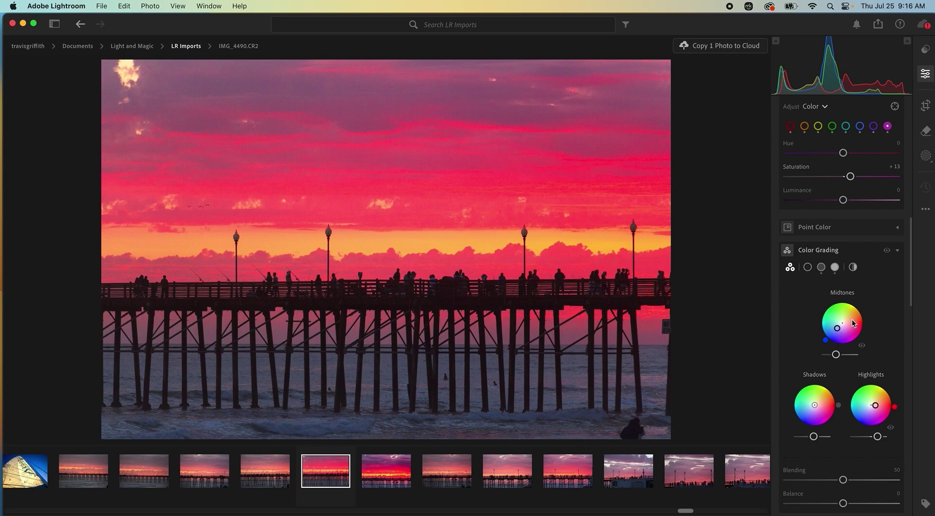
Step: Tint the Color Grading shadows slightly orange and raise their luminance
mouse_move(837, 408)
drag(838, 408, 830, 397)
mouse_move(814, 406)
drag(815, 406, 819, 405)
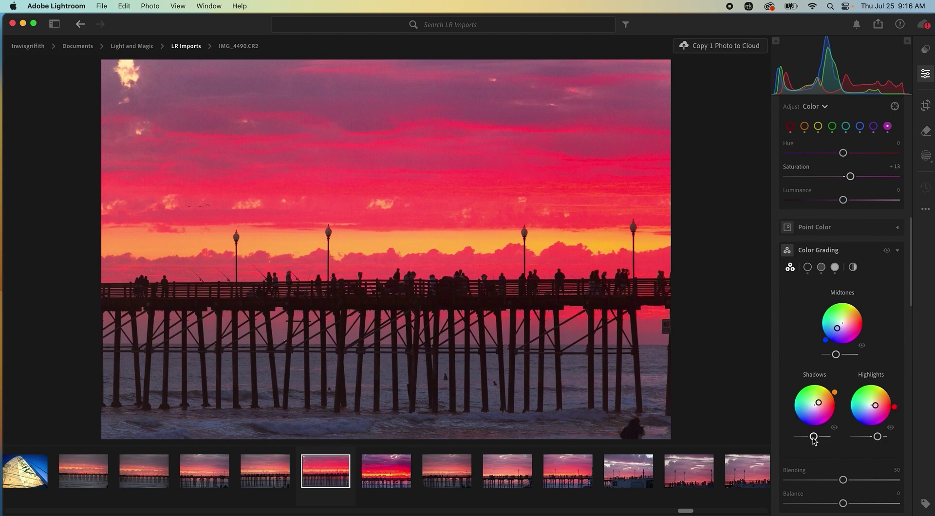
drag(813, 436, 821, 438)
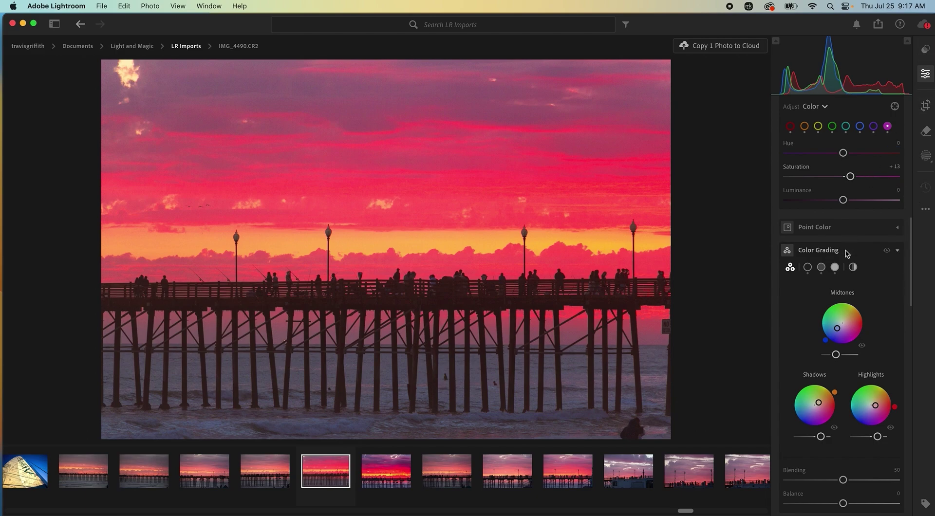
Step: In the Effects settings, set Dehaze to -10, Clarity to -20, Texture to +10 and Vignette to -19
scroll(845, 250, down, 10)
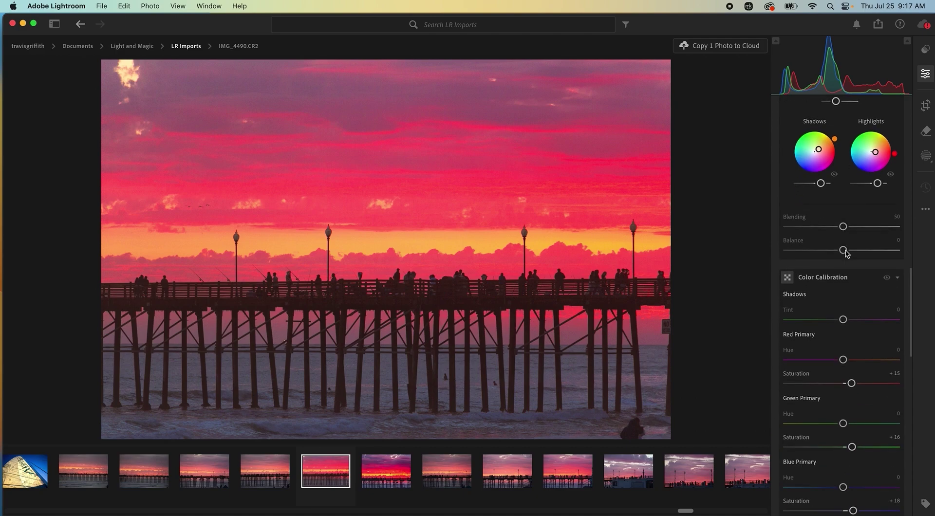
scroll(845, 253, down, 3)
scroll(846, 253, down, 2)
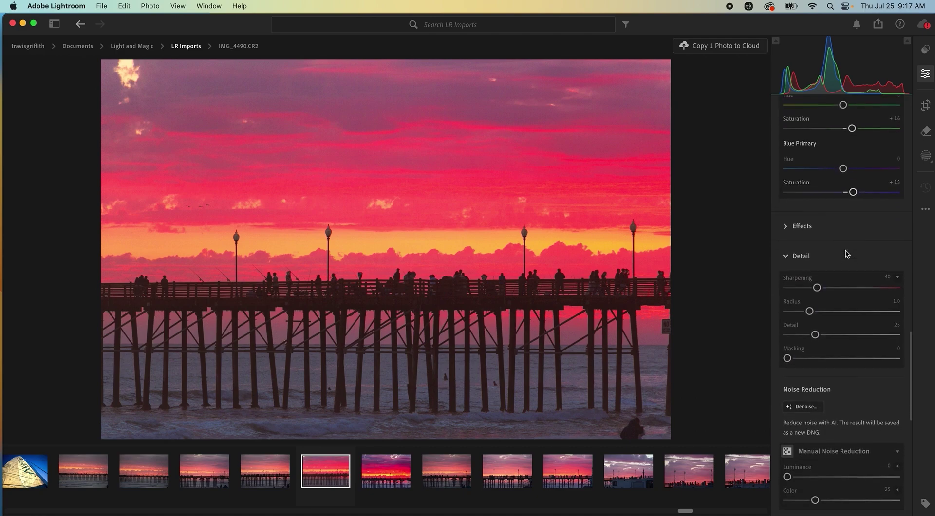
scroll(846, 253, down, 3)
scroll(837, 371, down, 4)
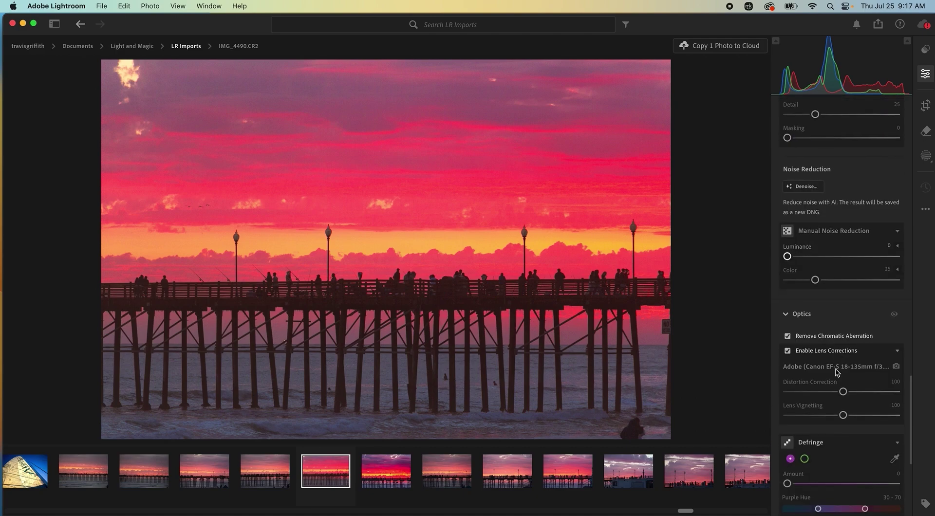
scroll(837, 373, up, 6)
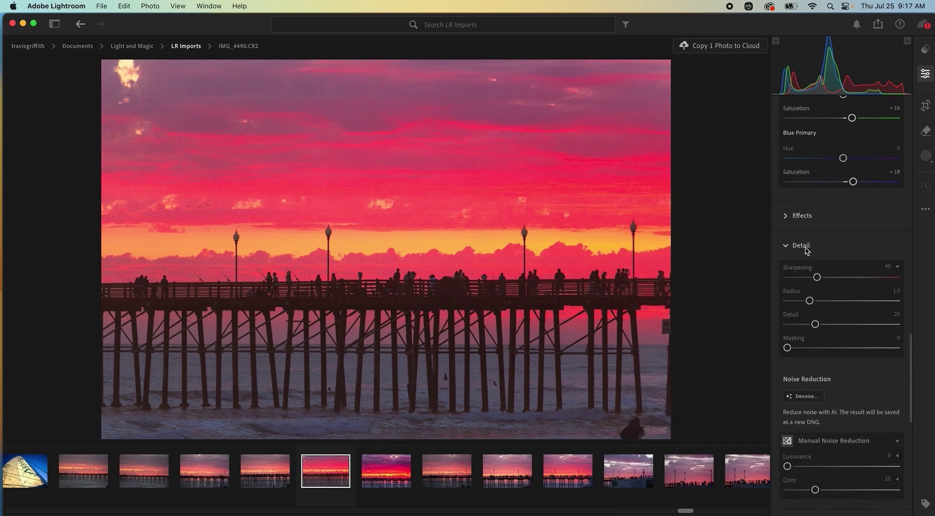
click(790, 218)
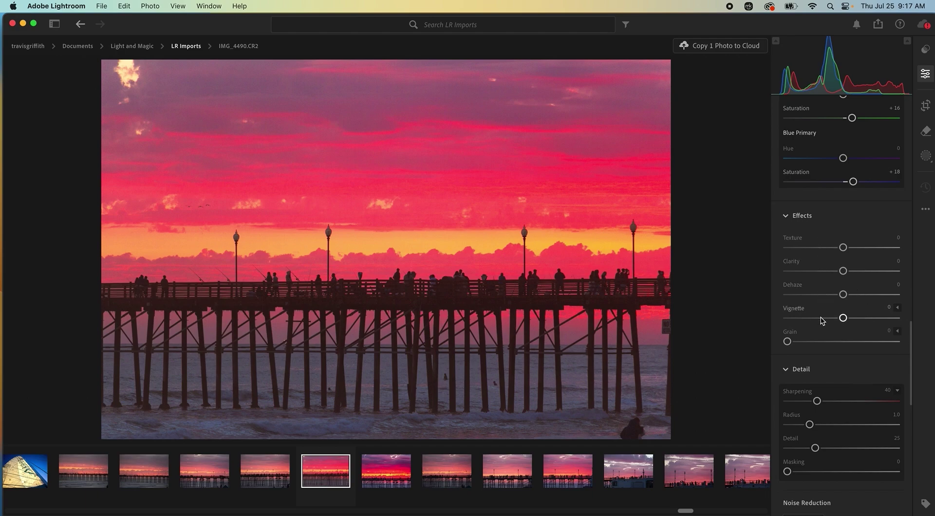
click(843, 294)
drag(844, 296, 839, 296)
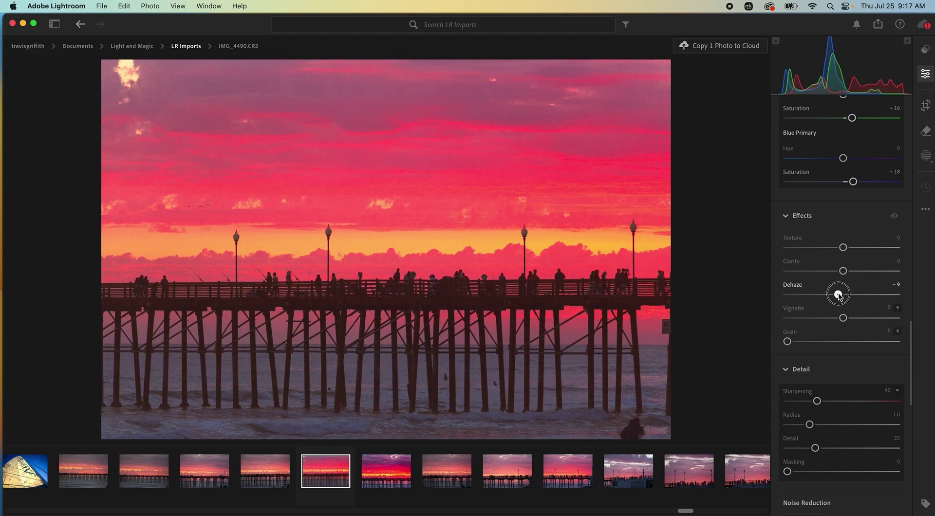
drag(838, 296, 831, 273)
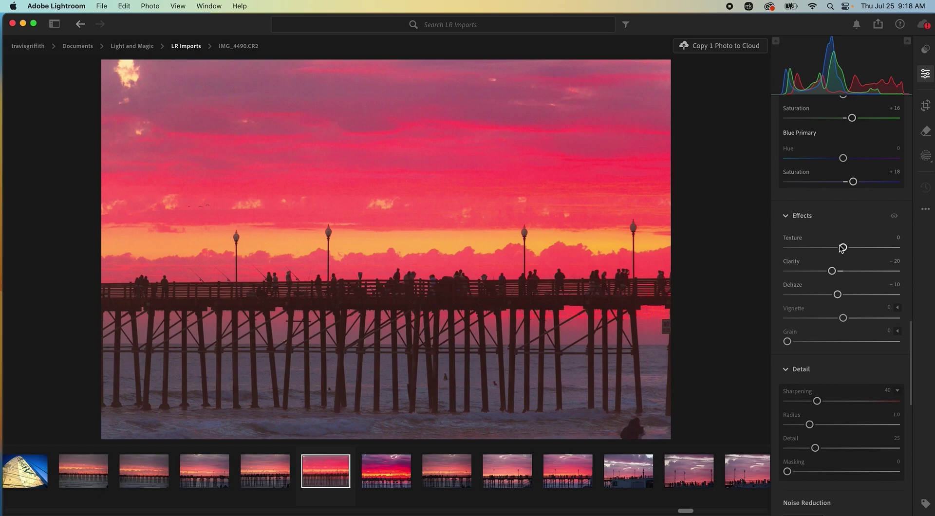
drag(842, 247, 848, 247)
drag(843, 318, 833, 320)
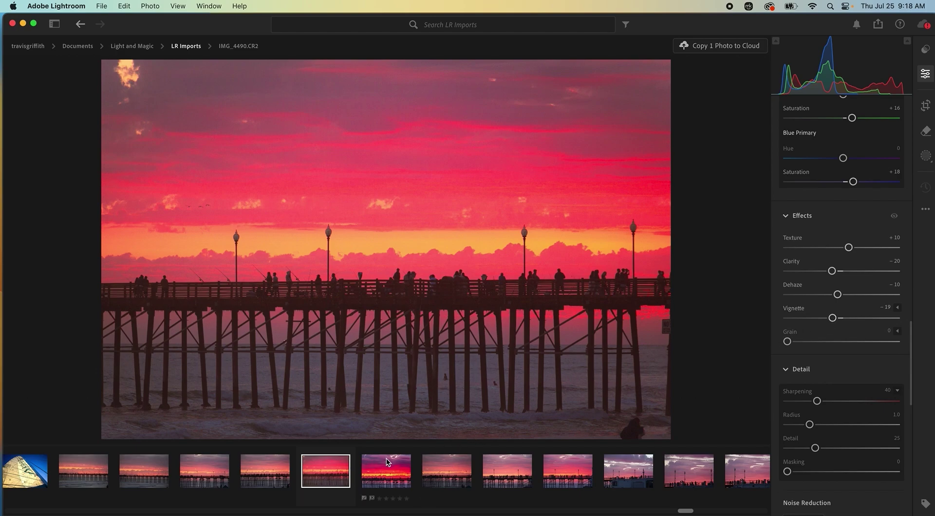
Step: View the neighbouring edited photo IMG_4489.CR2 for comparison, and return to IMG_4490.CR2
click(384, 472)
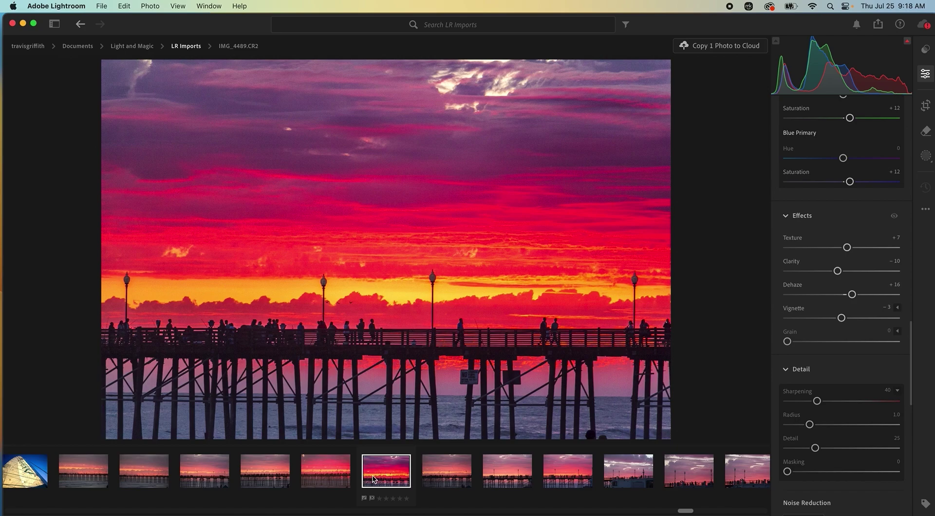
click(327, 472)
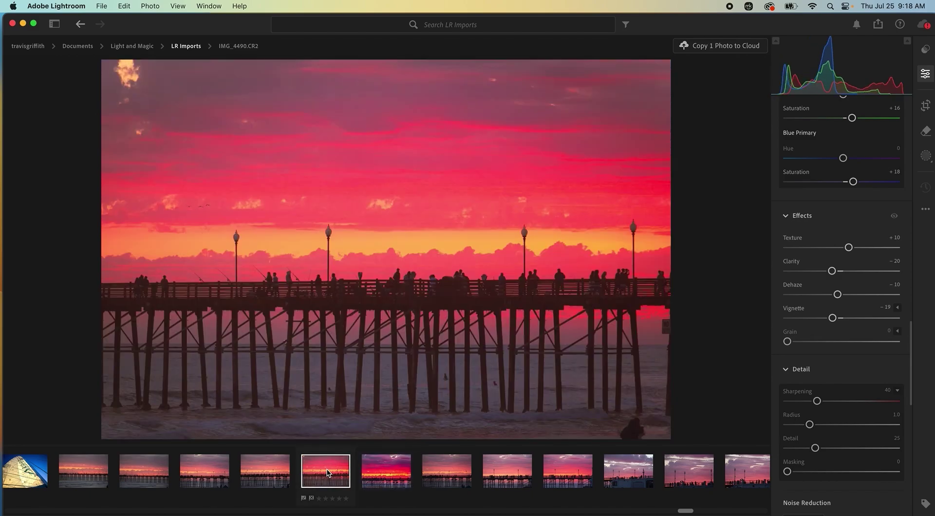